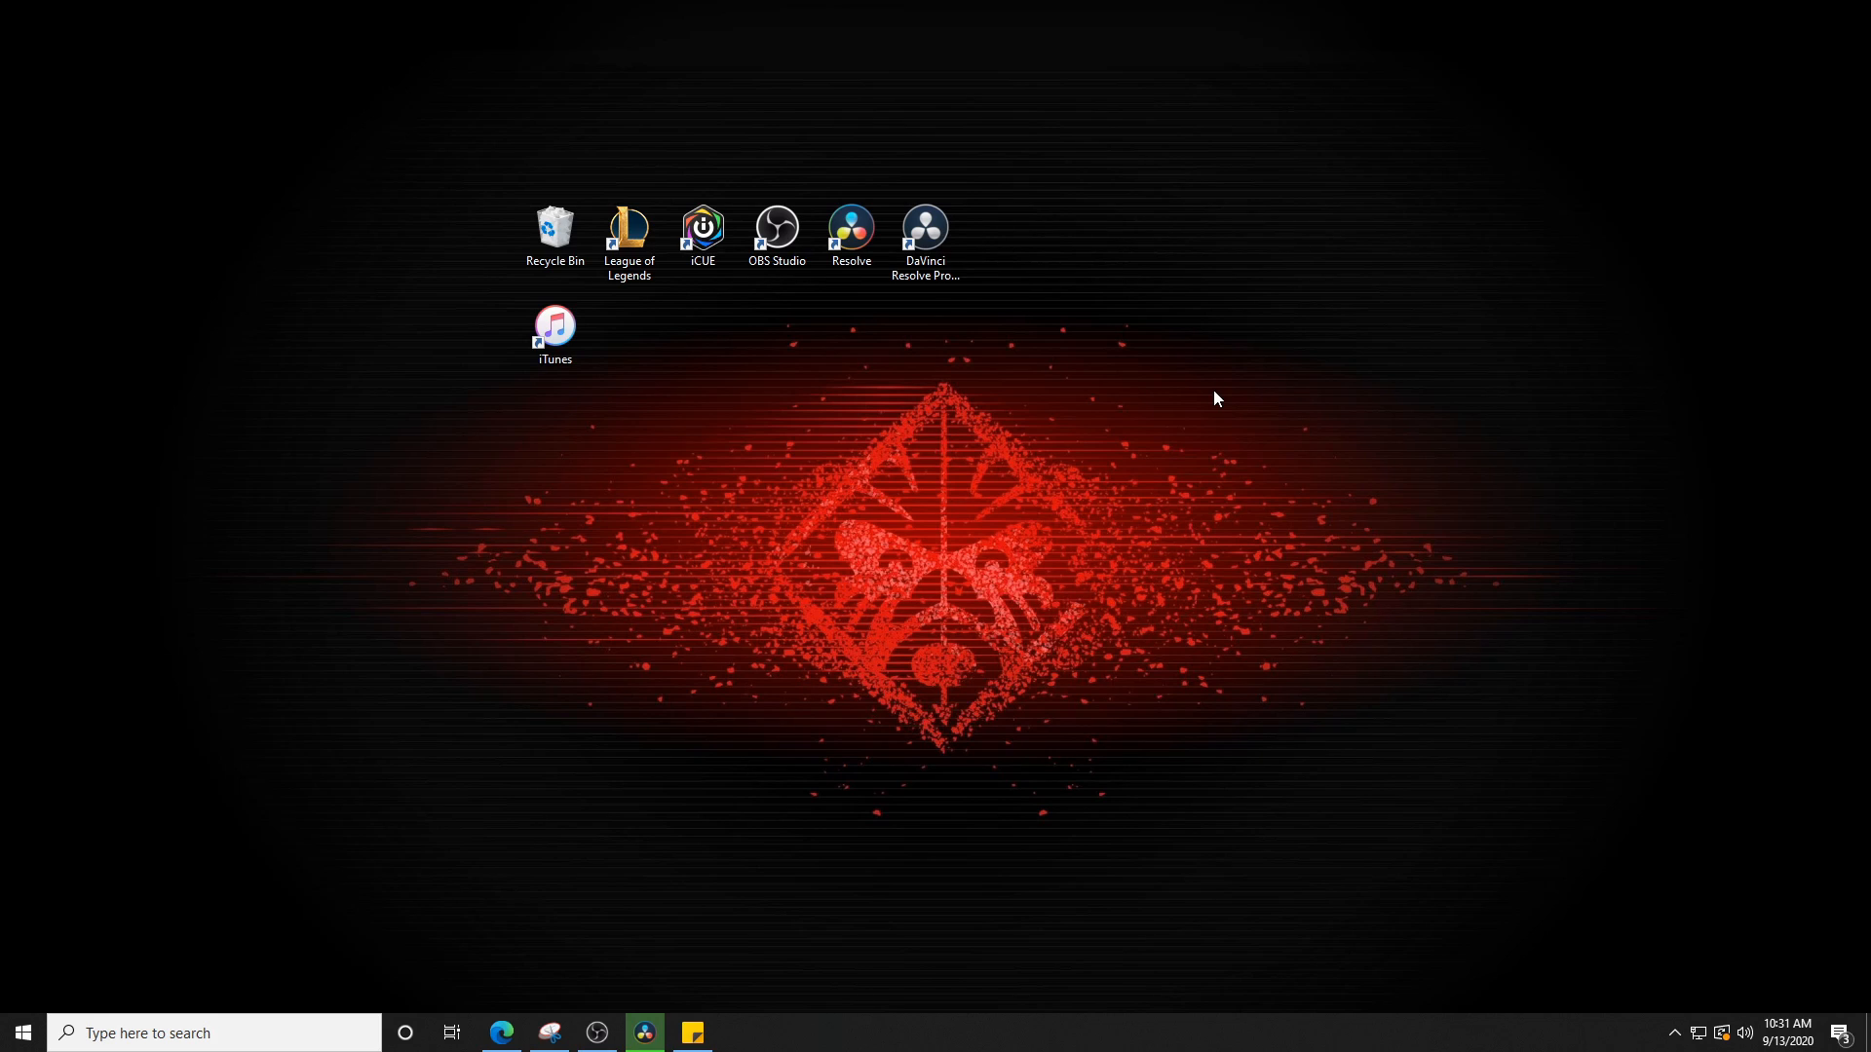
Bring up the gaming channel checklist in Sticky Notes and view the OBS capture window before minimizing it.
click(695, 1044)
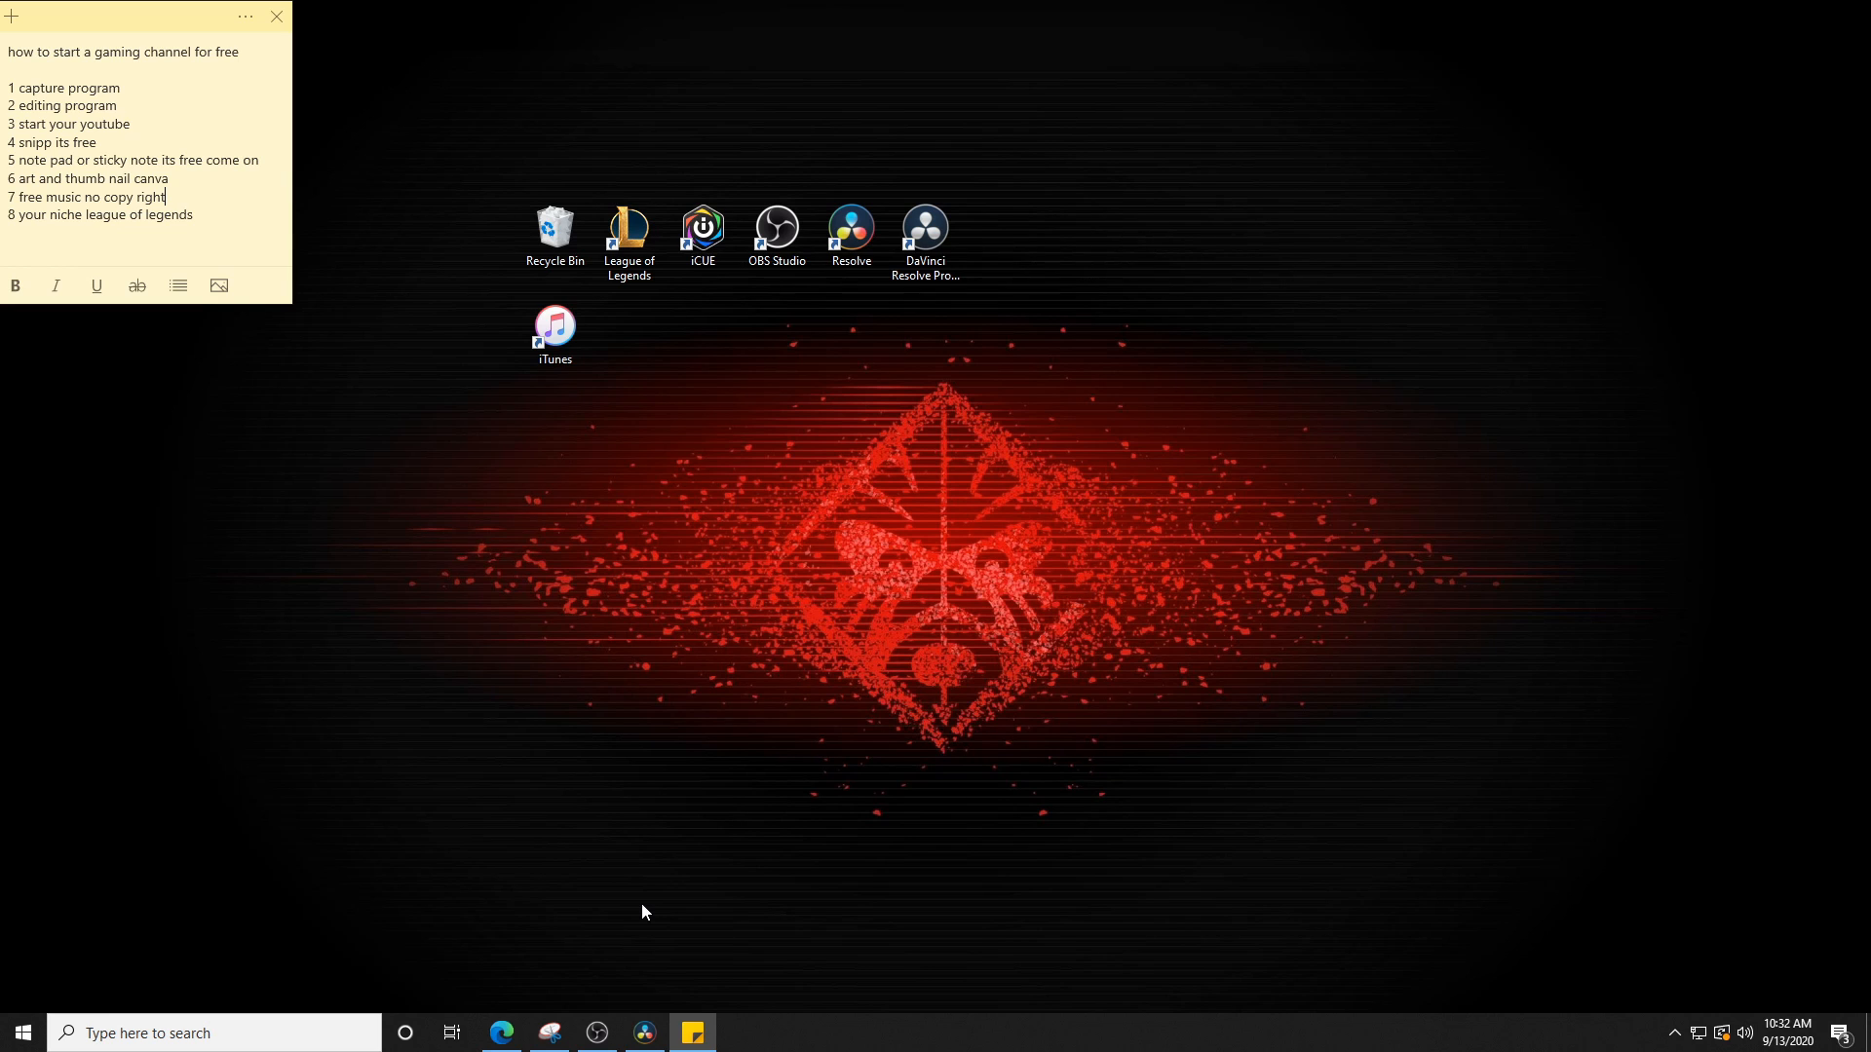
click(599, 1035)
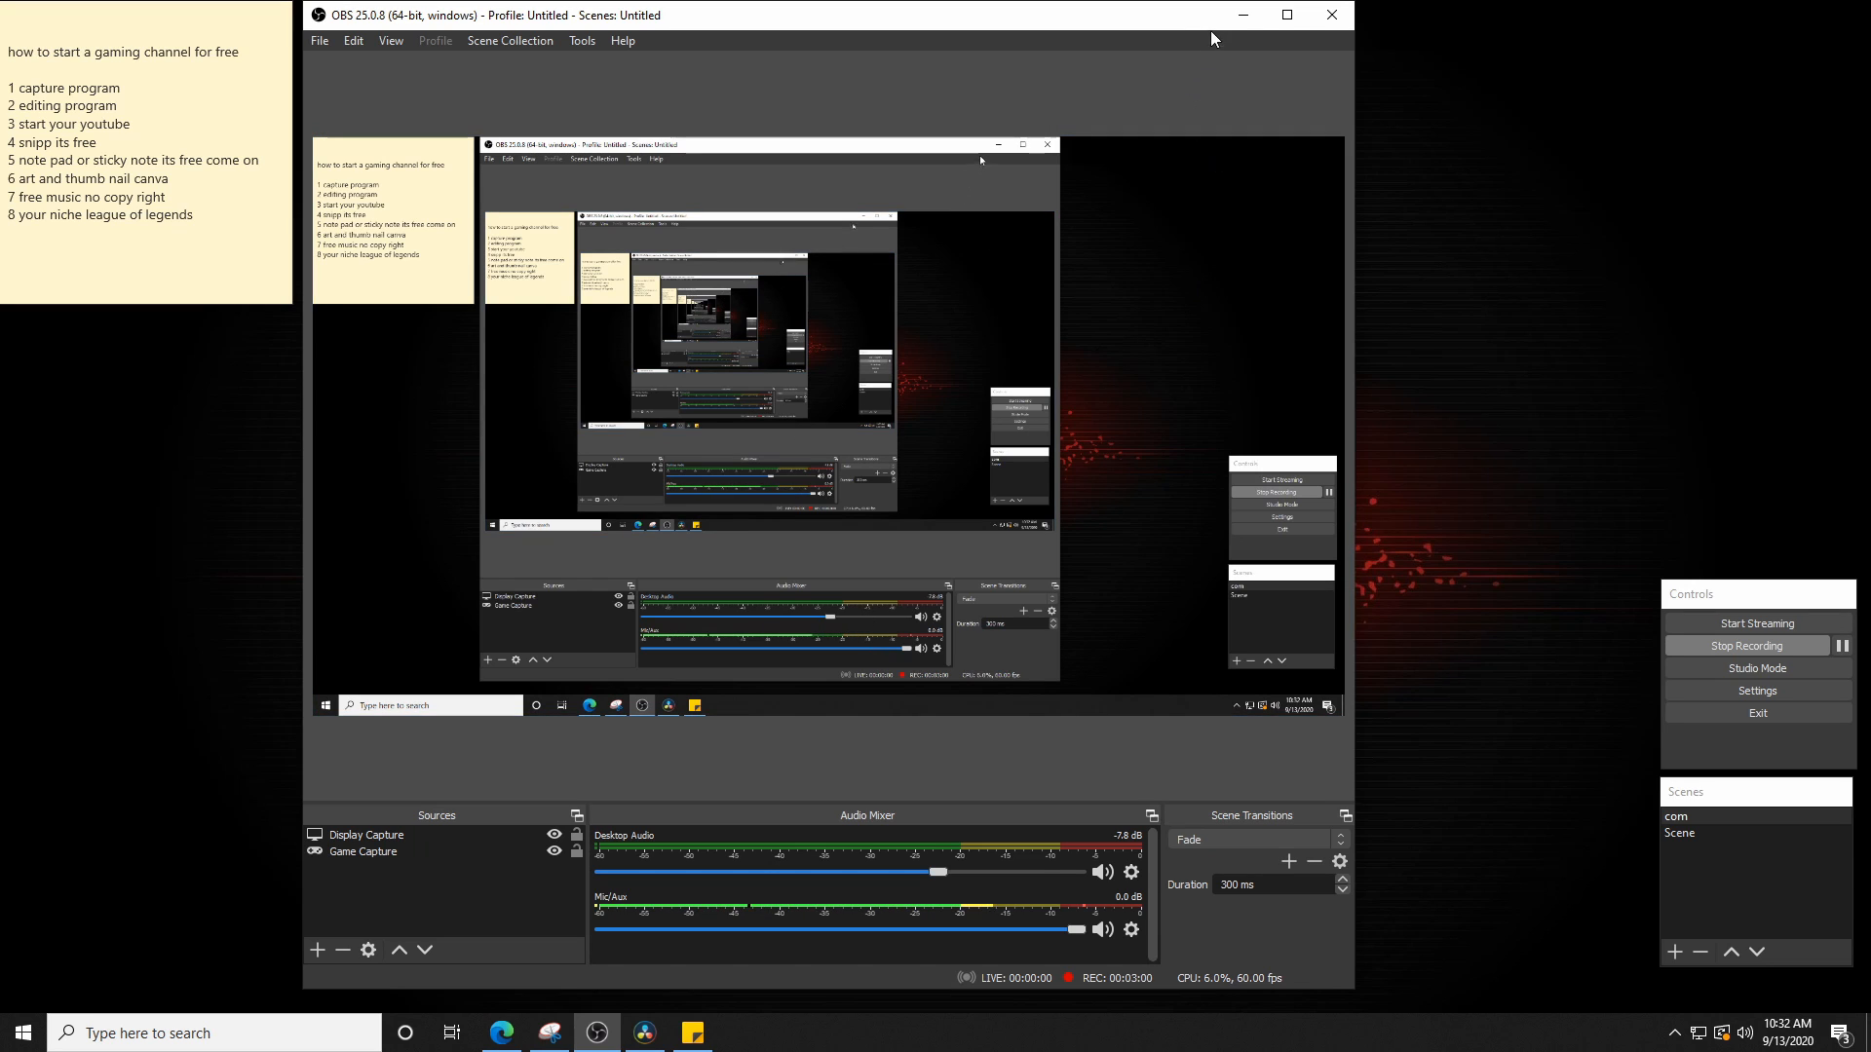
click(1243, 15)
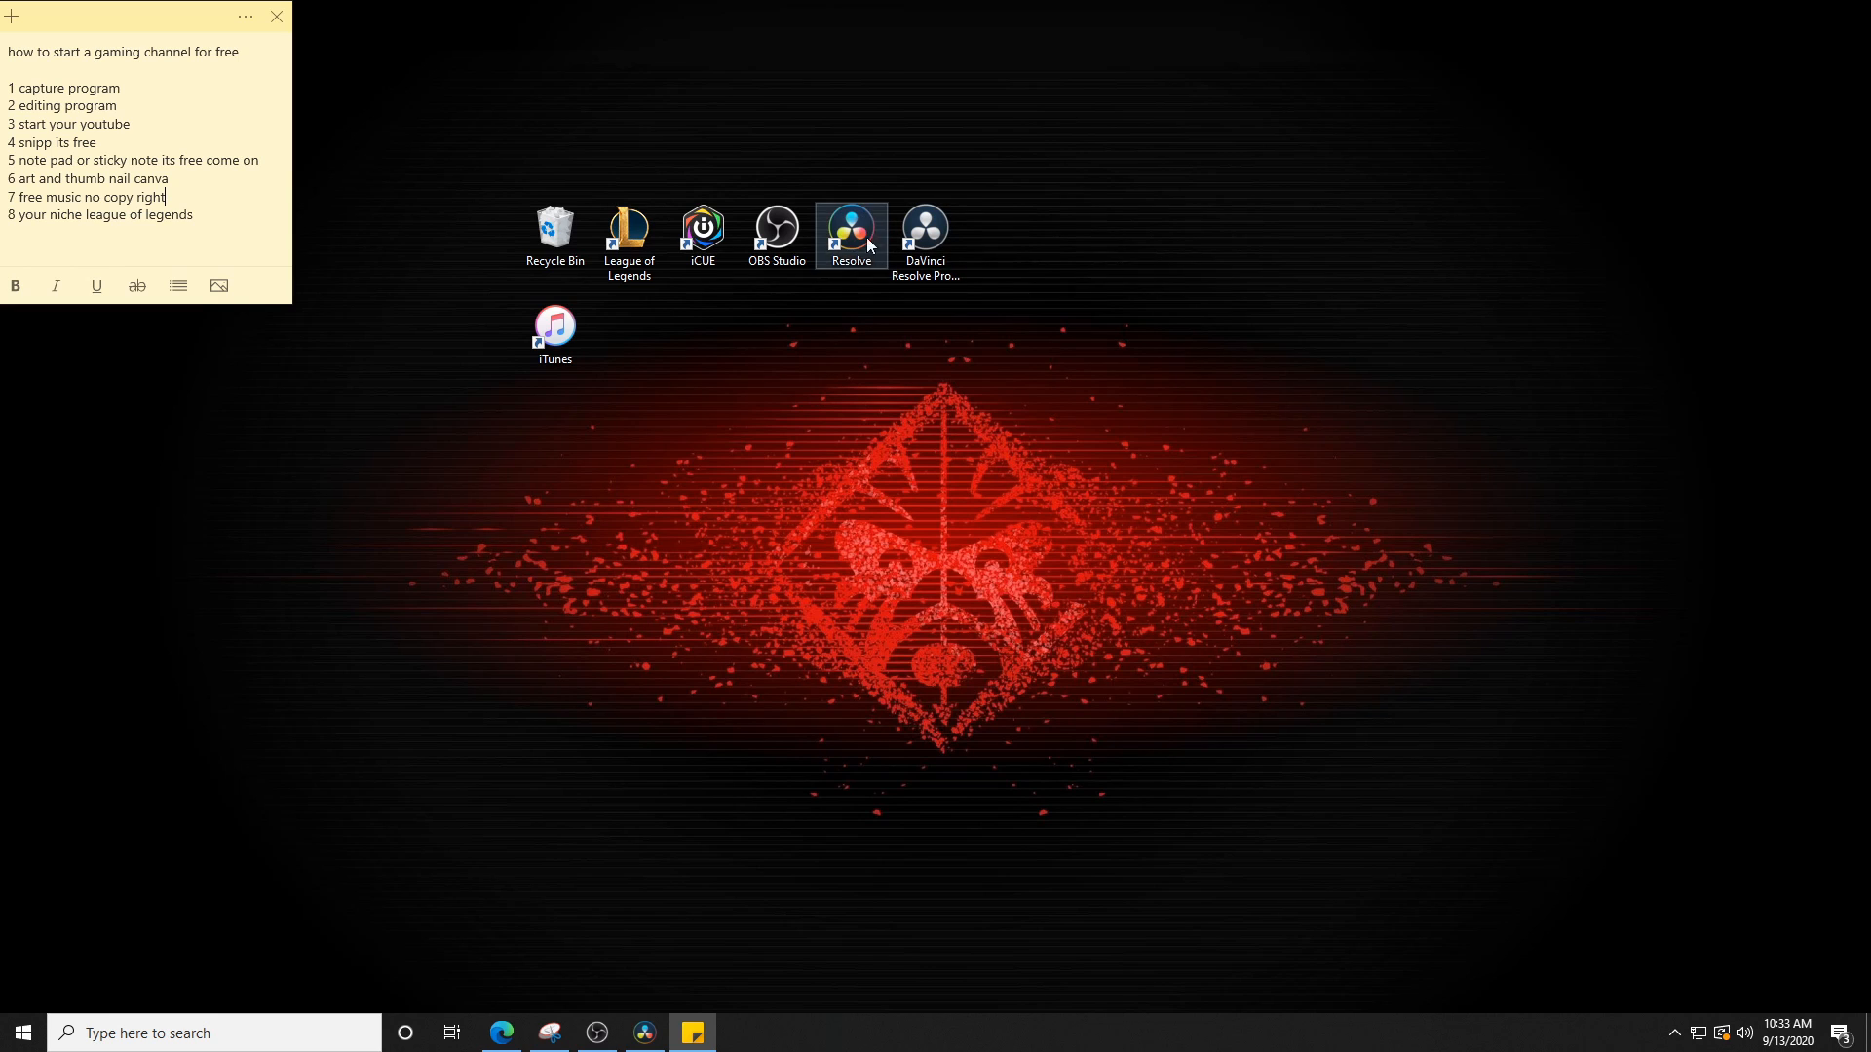
Switch to DaVinci Resolve to view the project's render settings, and minimize it.
click(643, 1034)
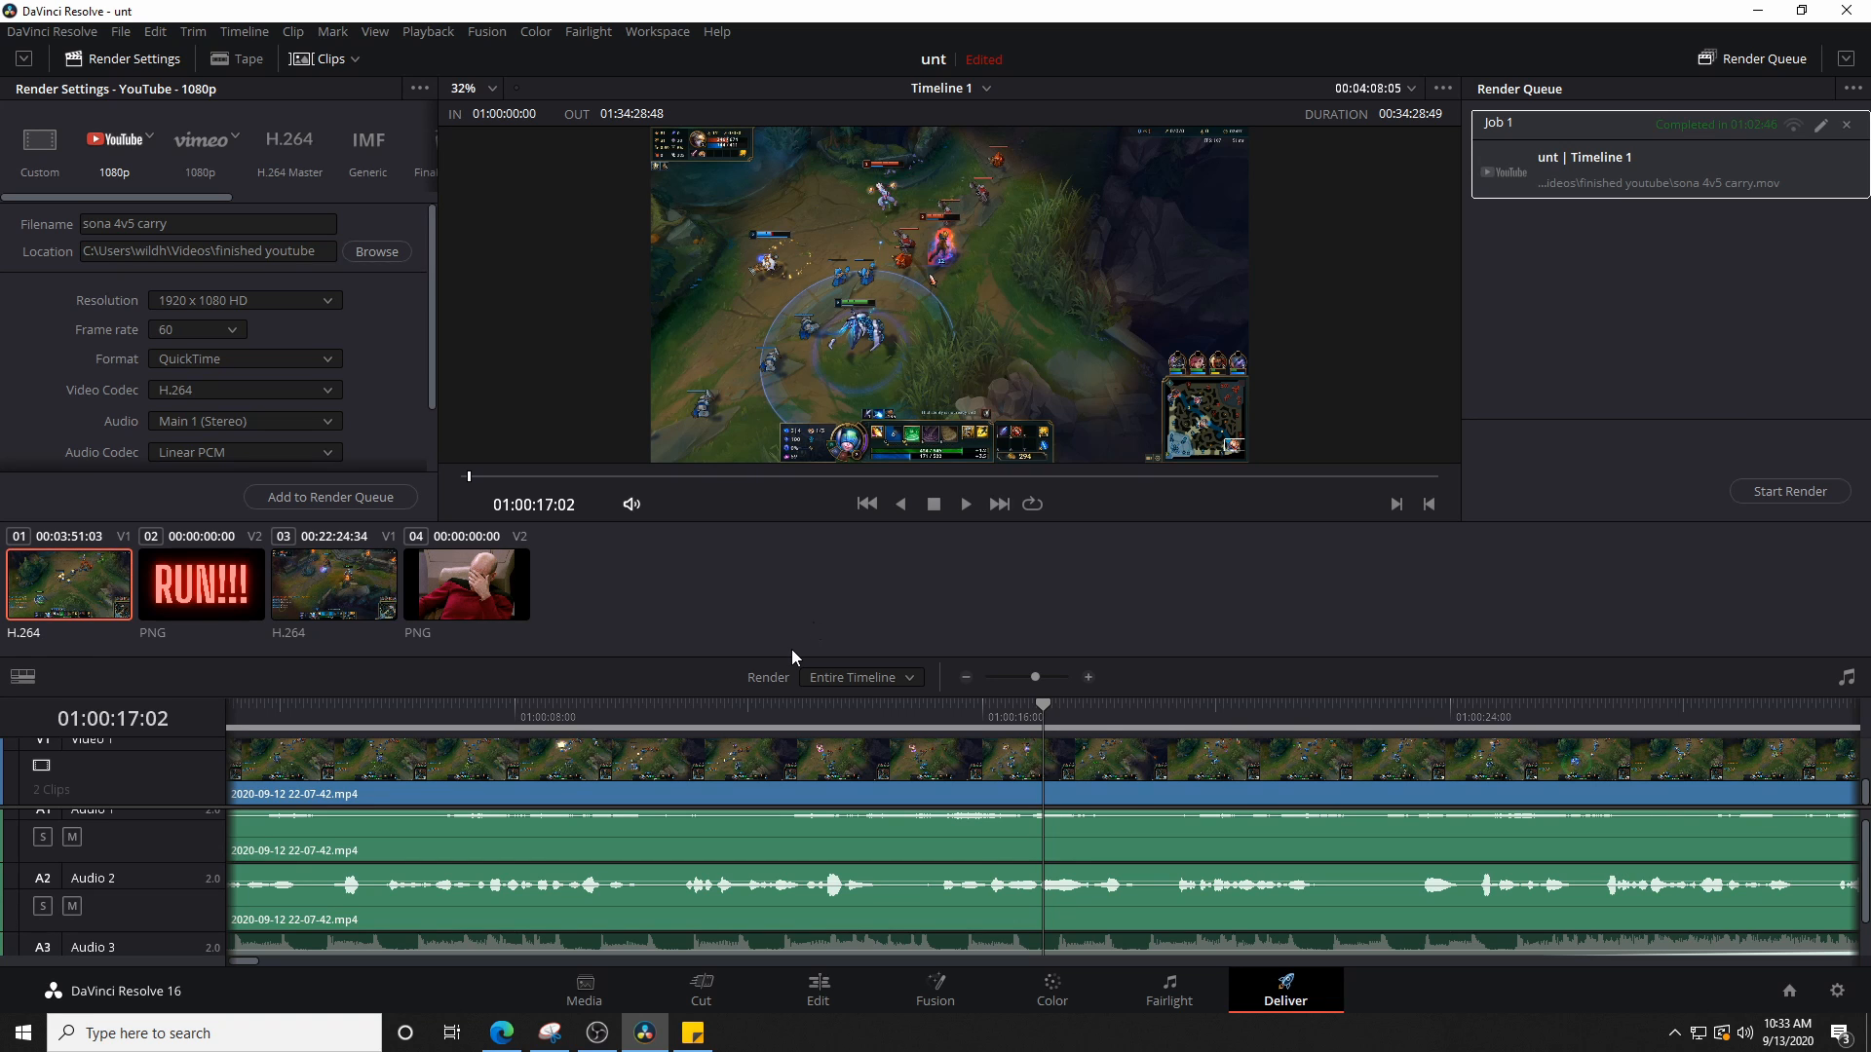
click(1760, 11)
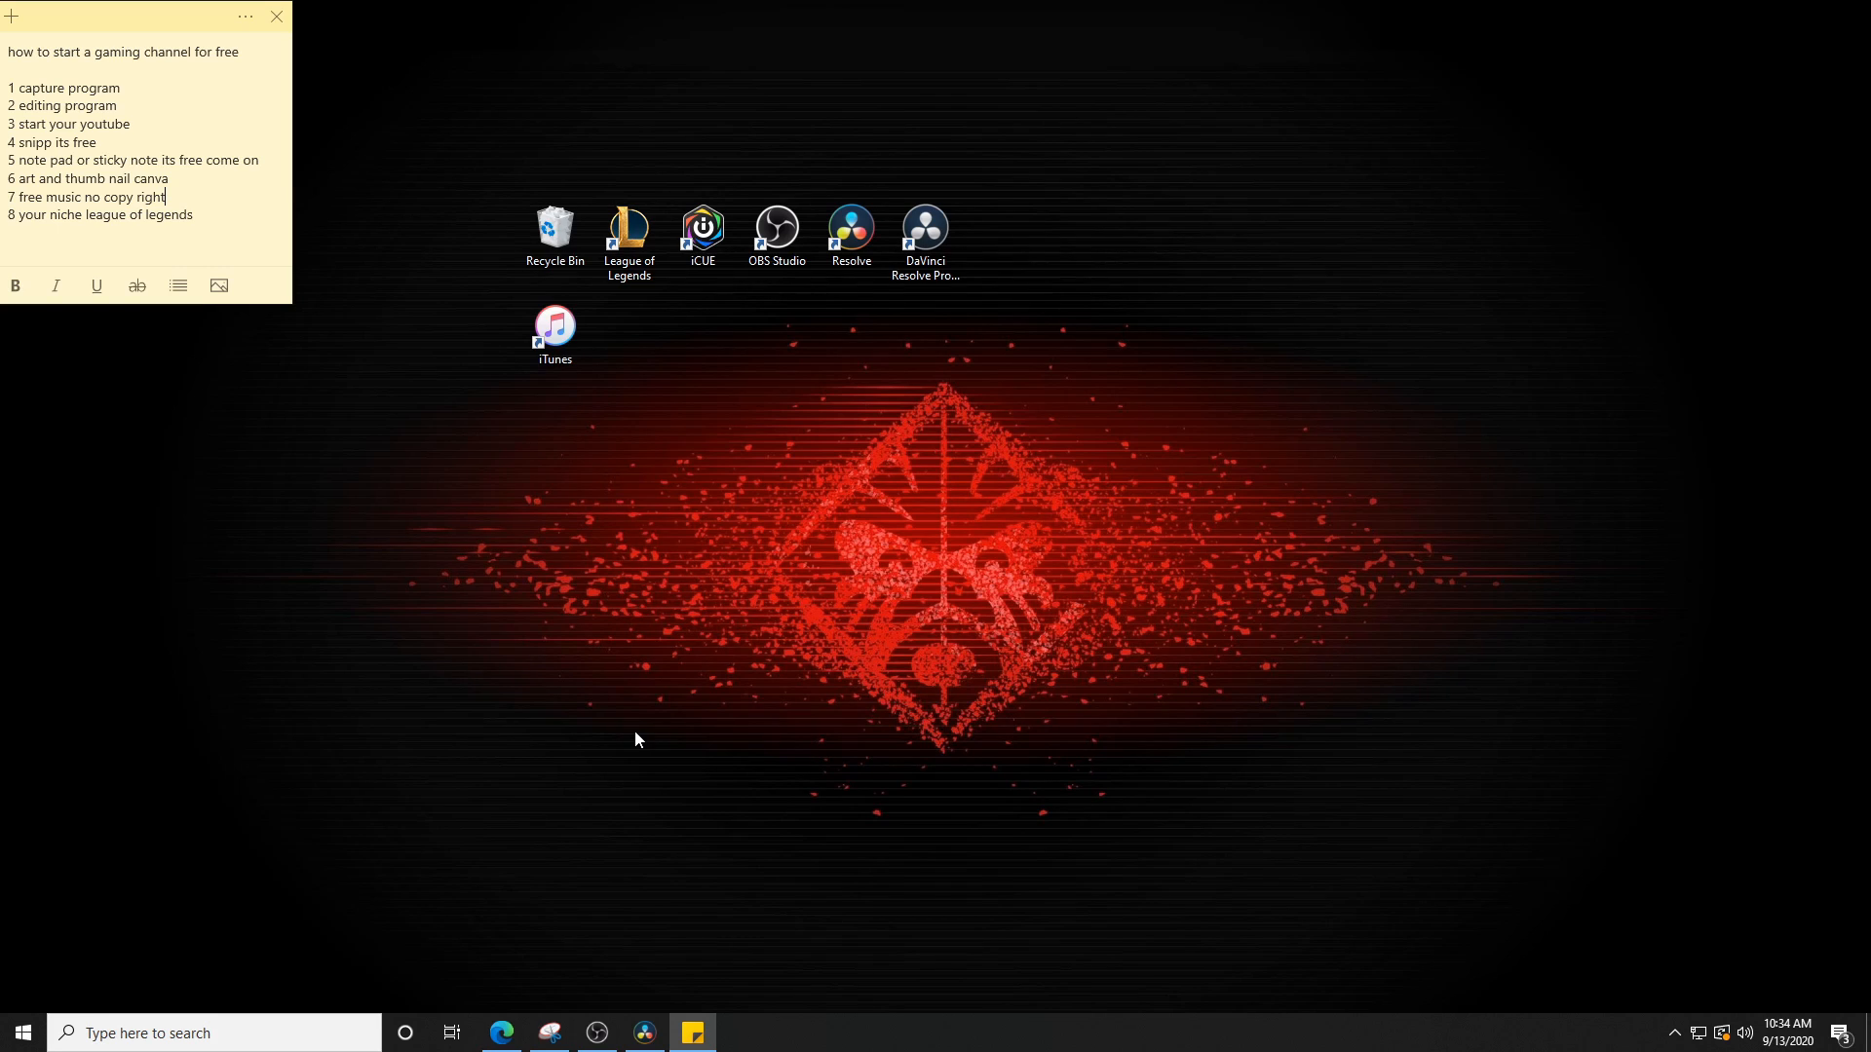
Switch to Snipping Tool and capture a rectangular snip of the red emblem on the desktop wallpaper.
click(551, 1033)
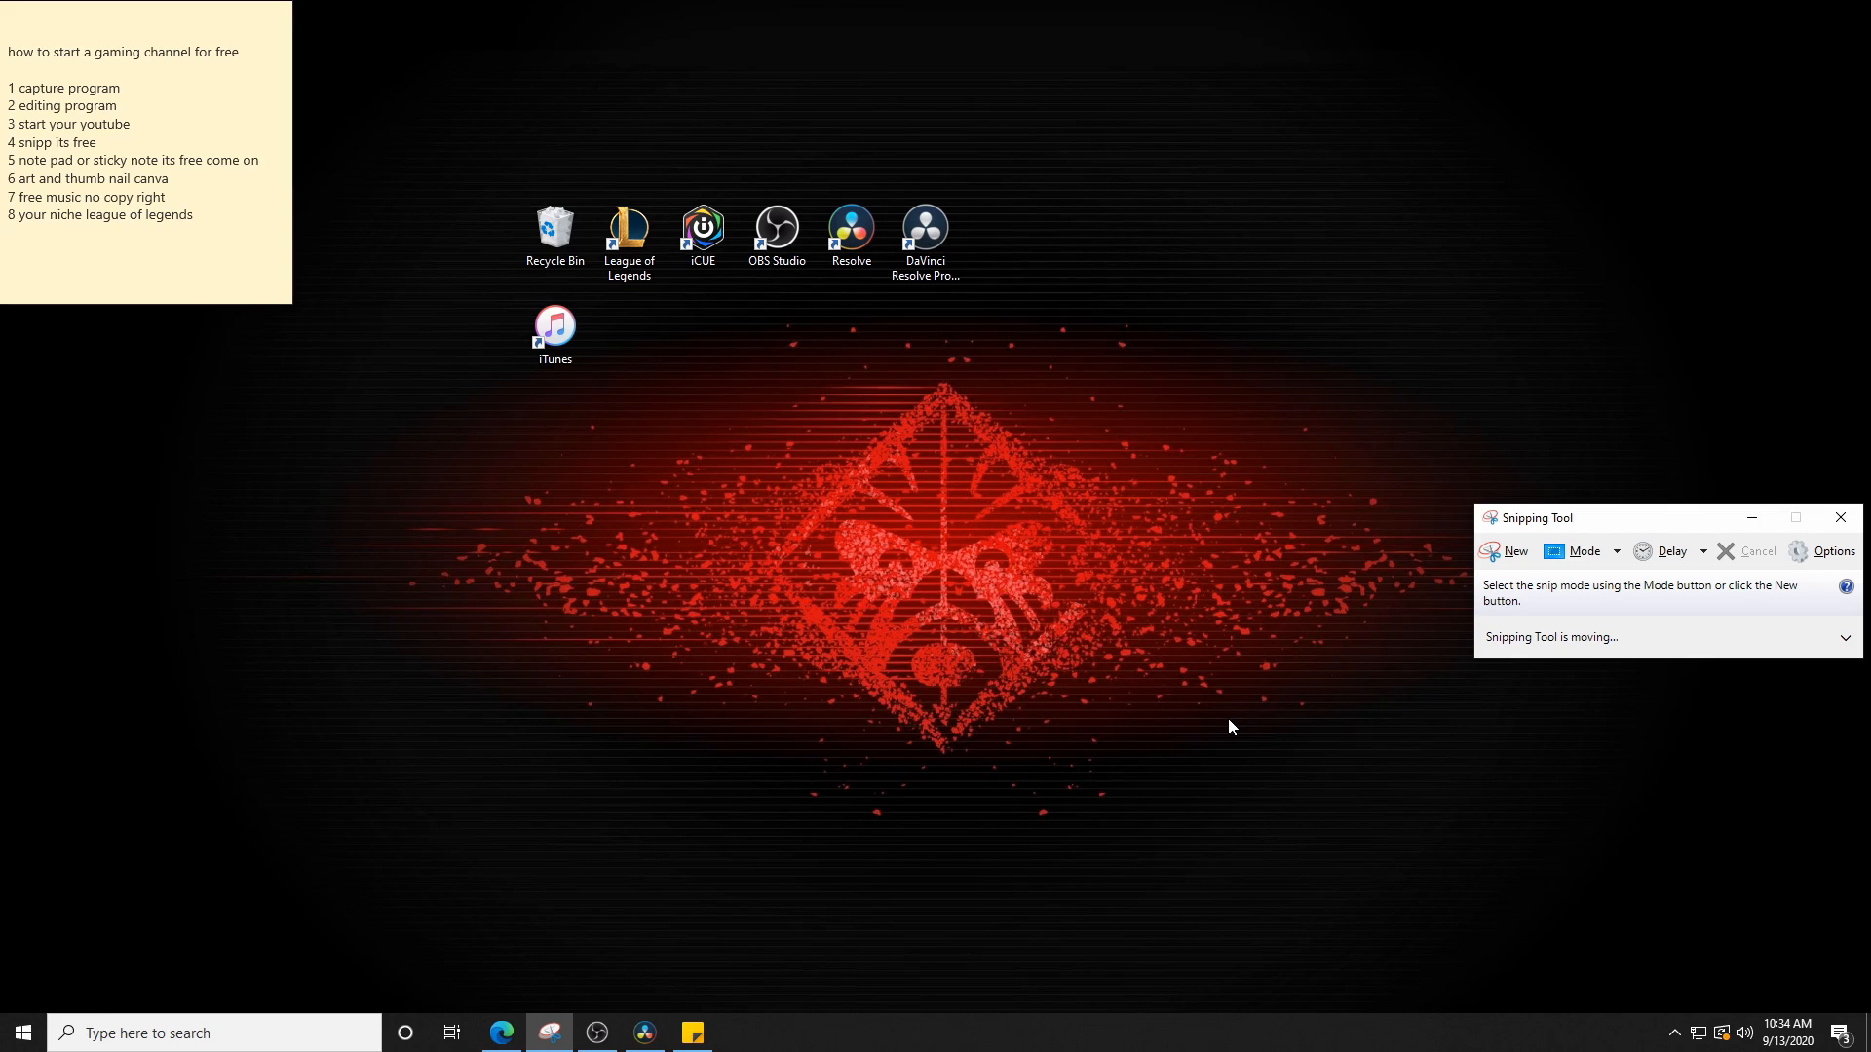
click(1533, 555)
drag(729, 392, 1181, 741)
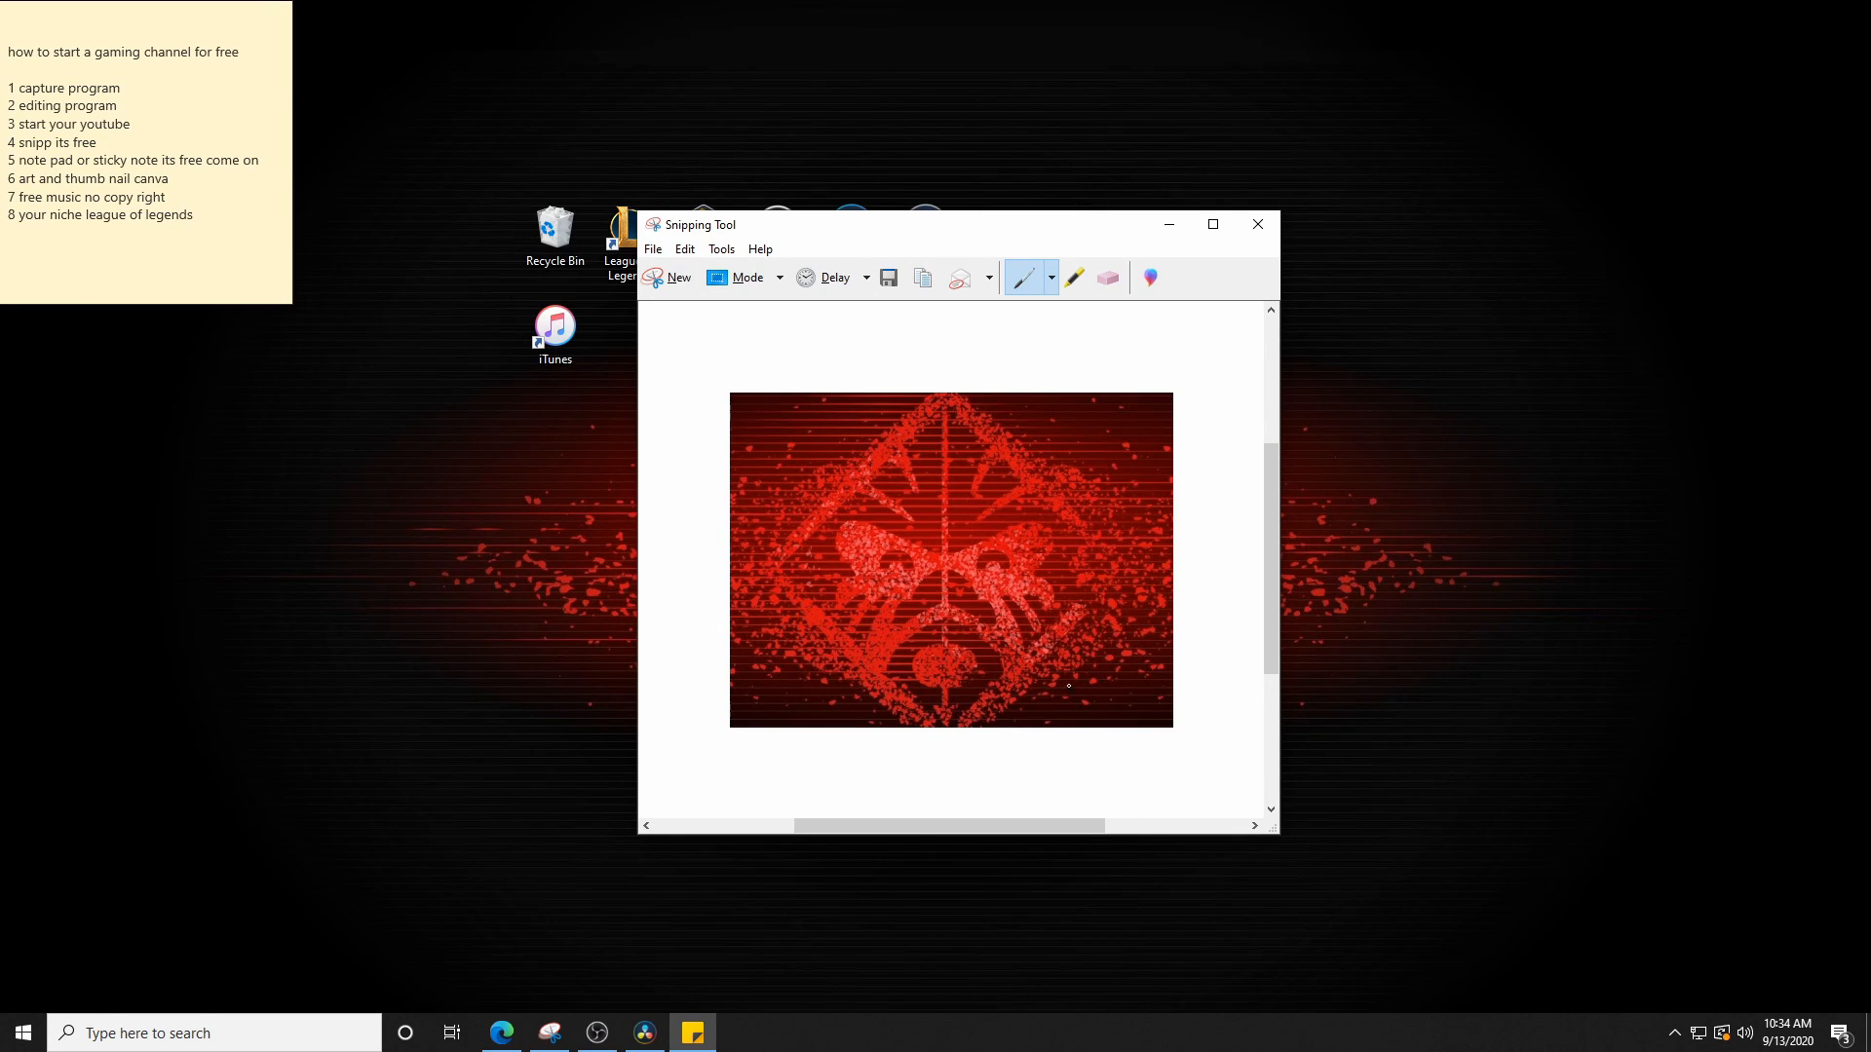
Save the snip as a PNG named "showing off" in the Camera Roll folder and close Snipping Tool.
click(888, 278)
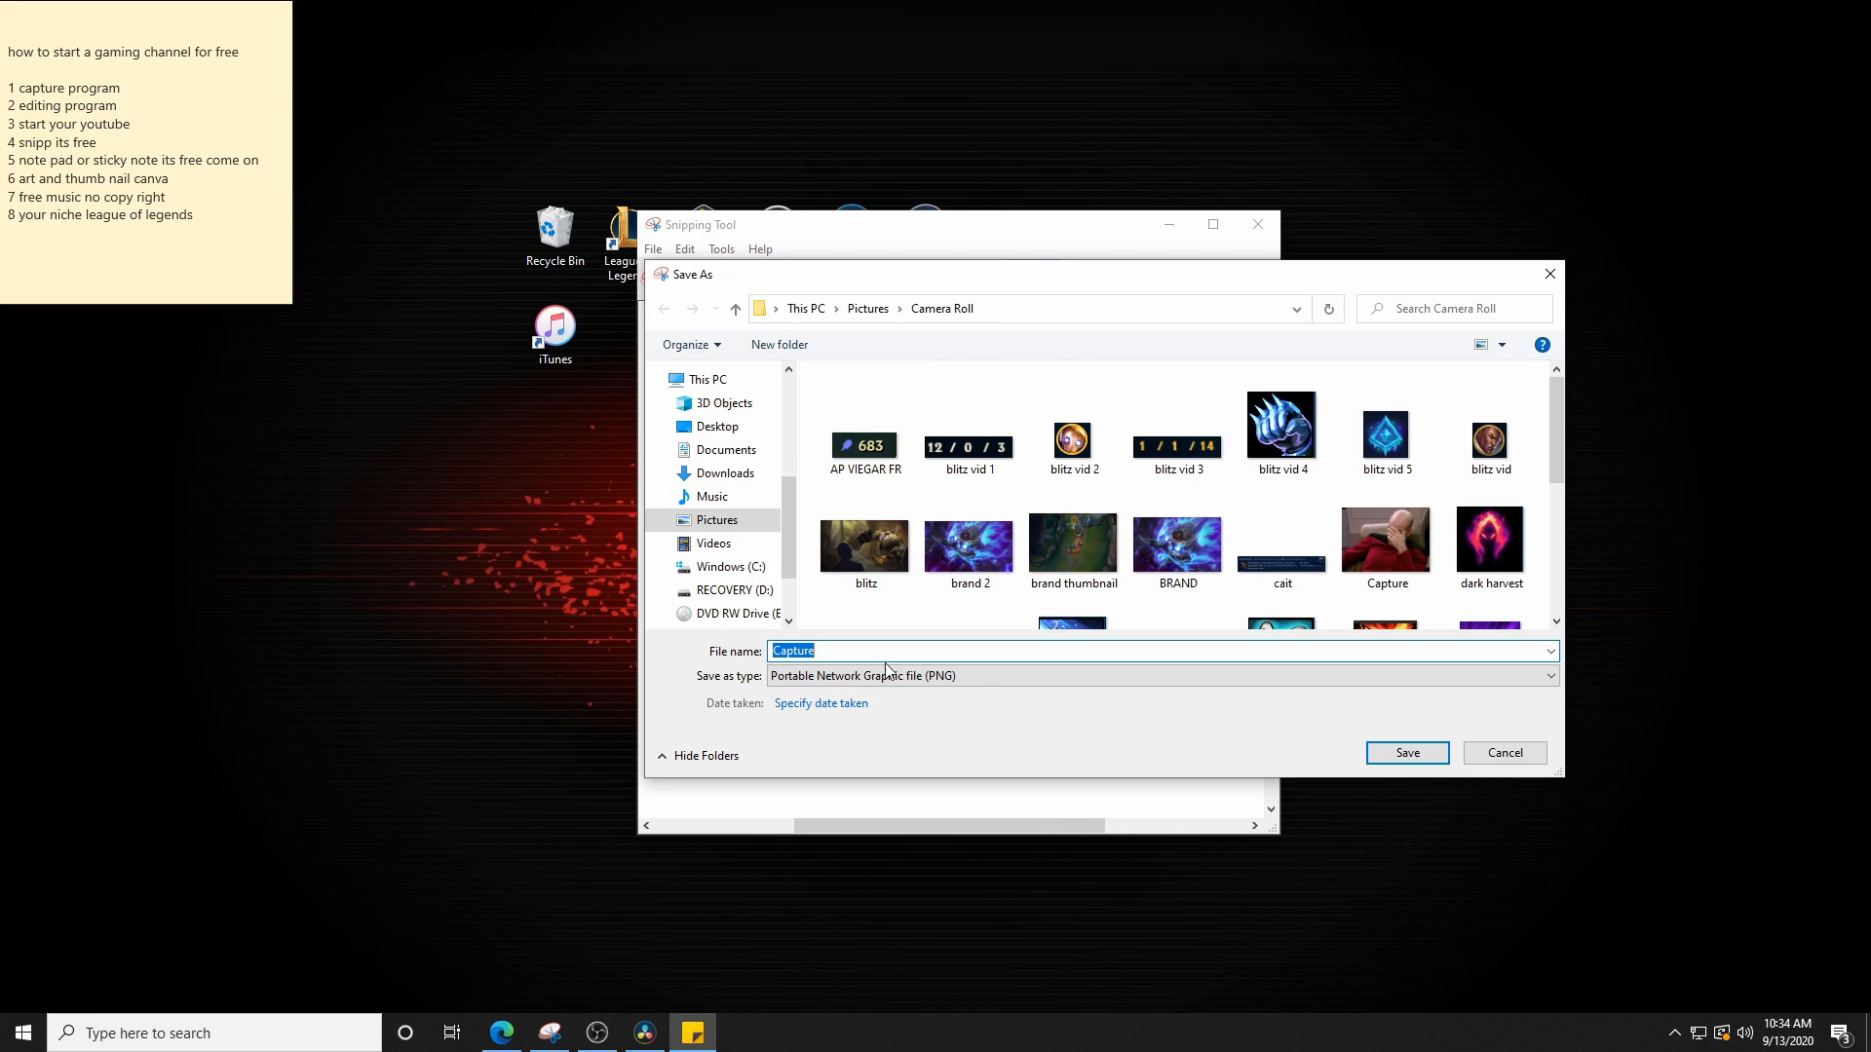
click(834, 652)
key(BackSpace)
key(BackSpace)
key(BackSpace)
key(BackSpace)
key(BackSpace)
key(BackSpace)
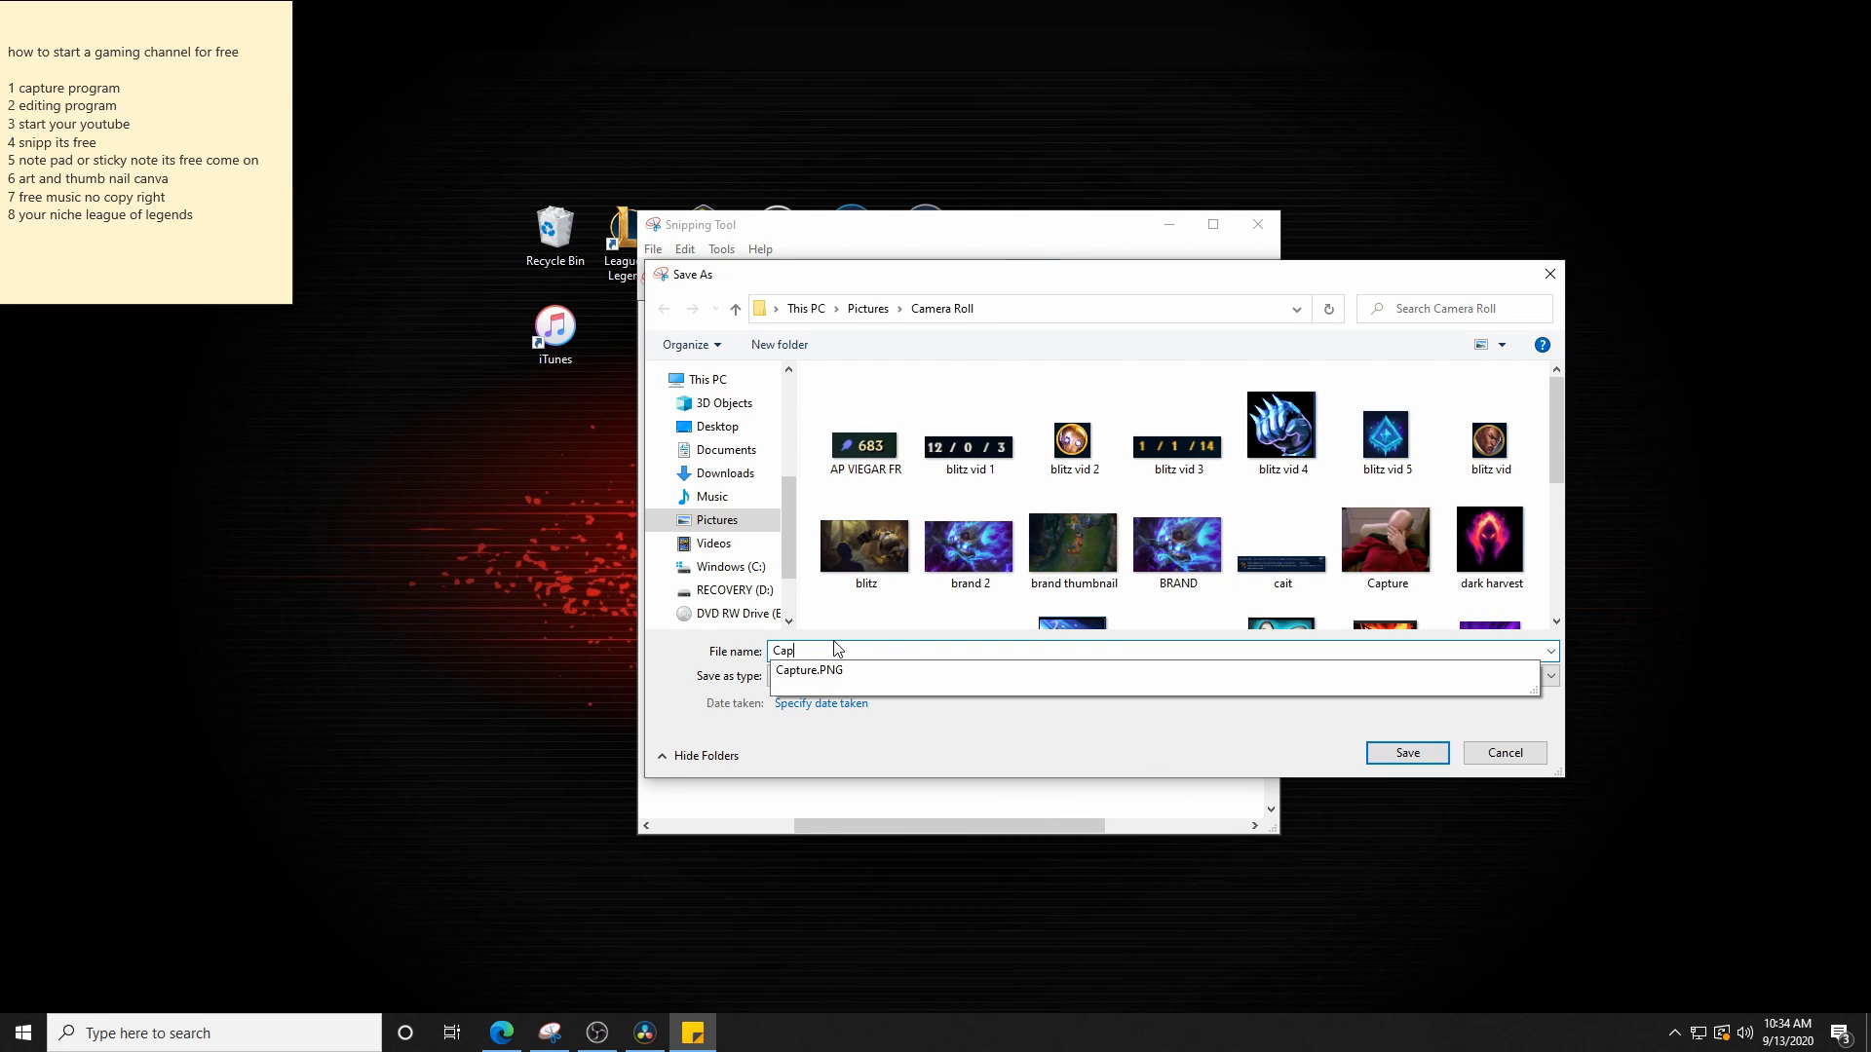
text(showi)
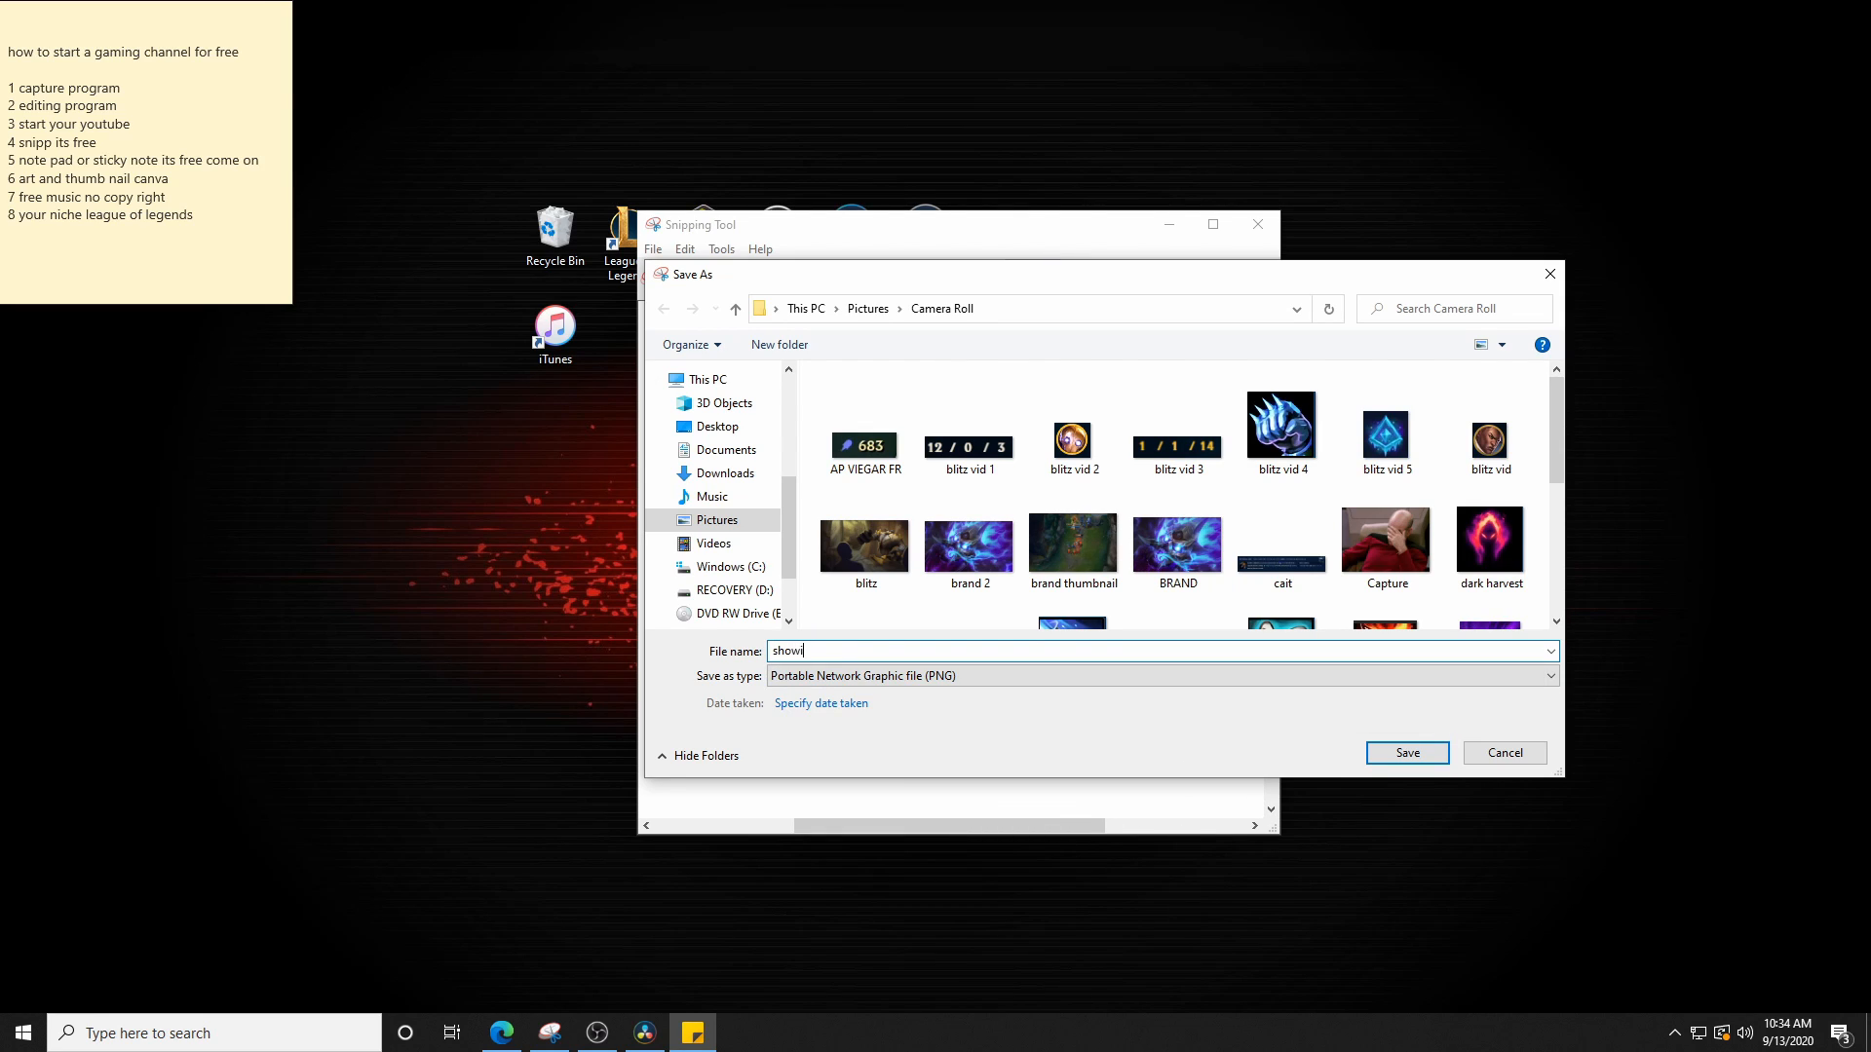
text(ng off)
click(1401, 756)
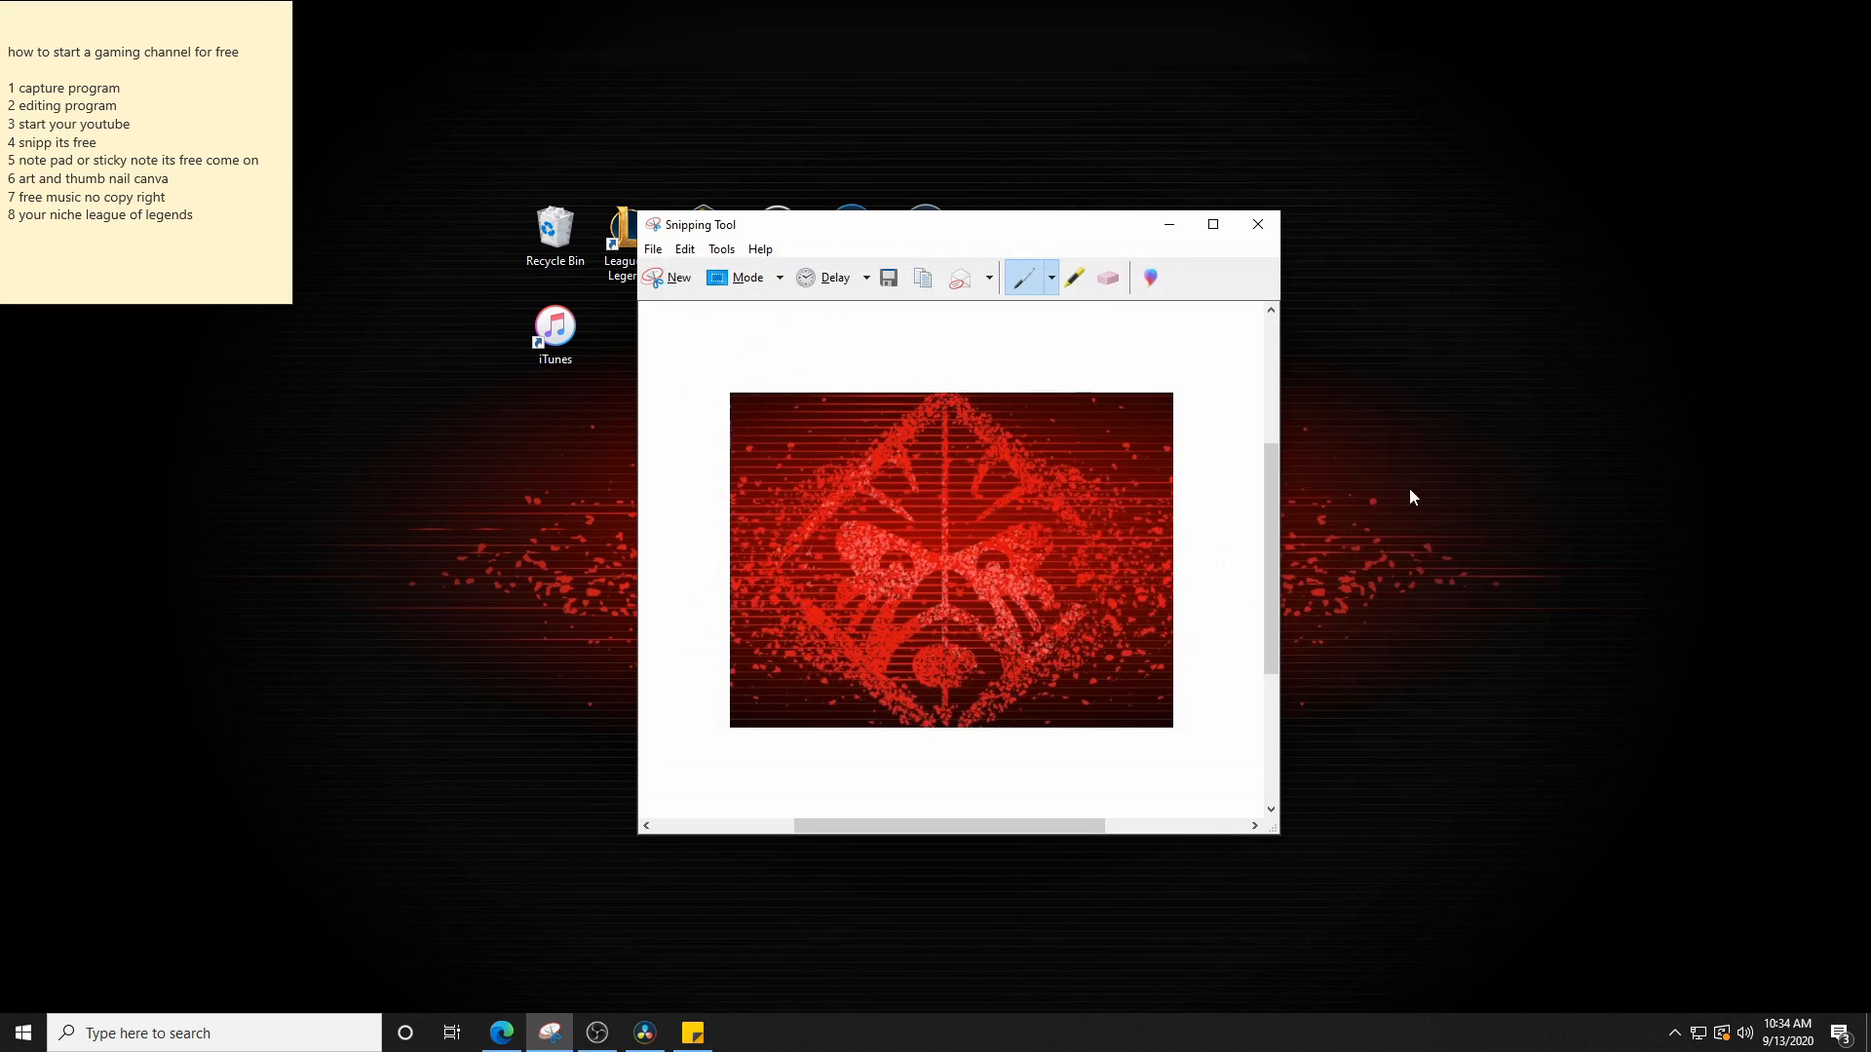
click(1258, 224)
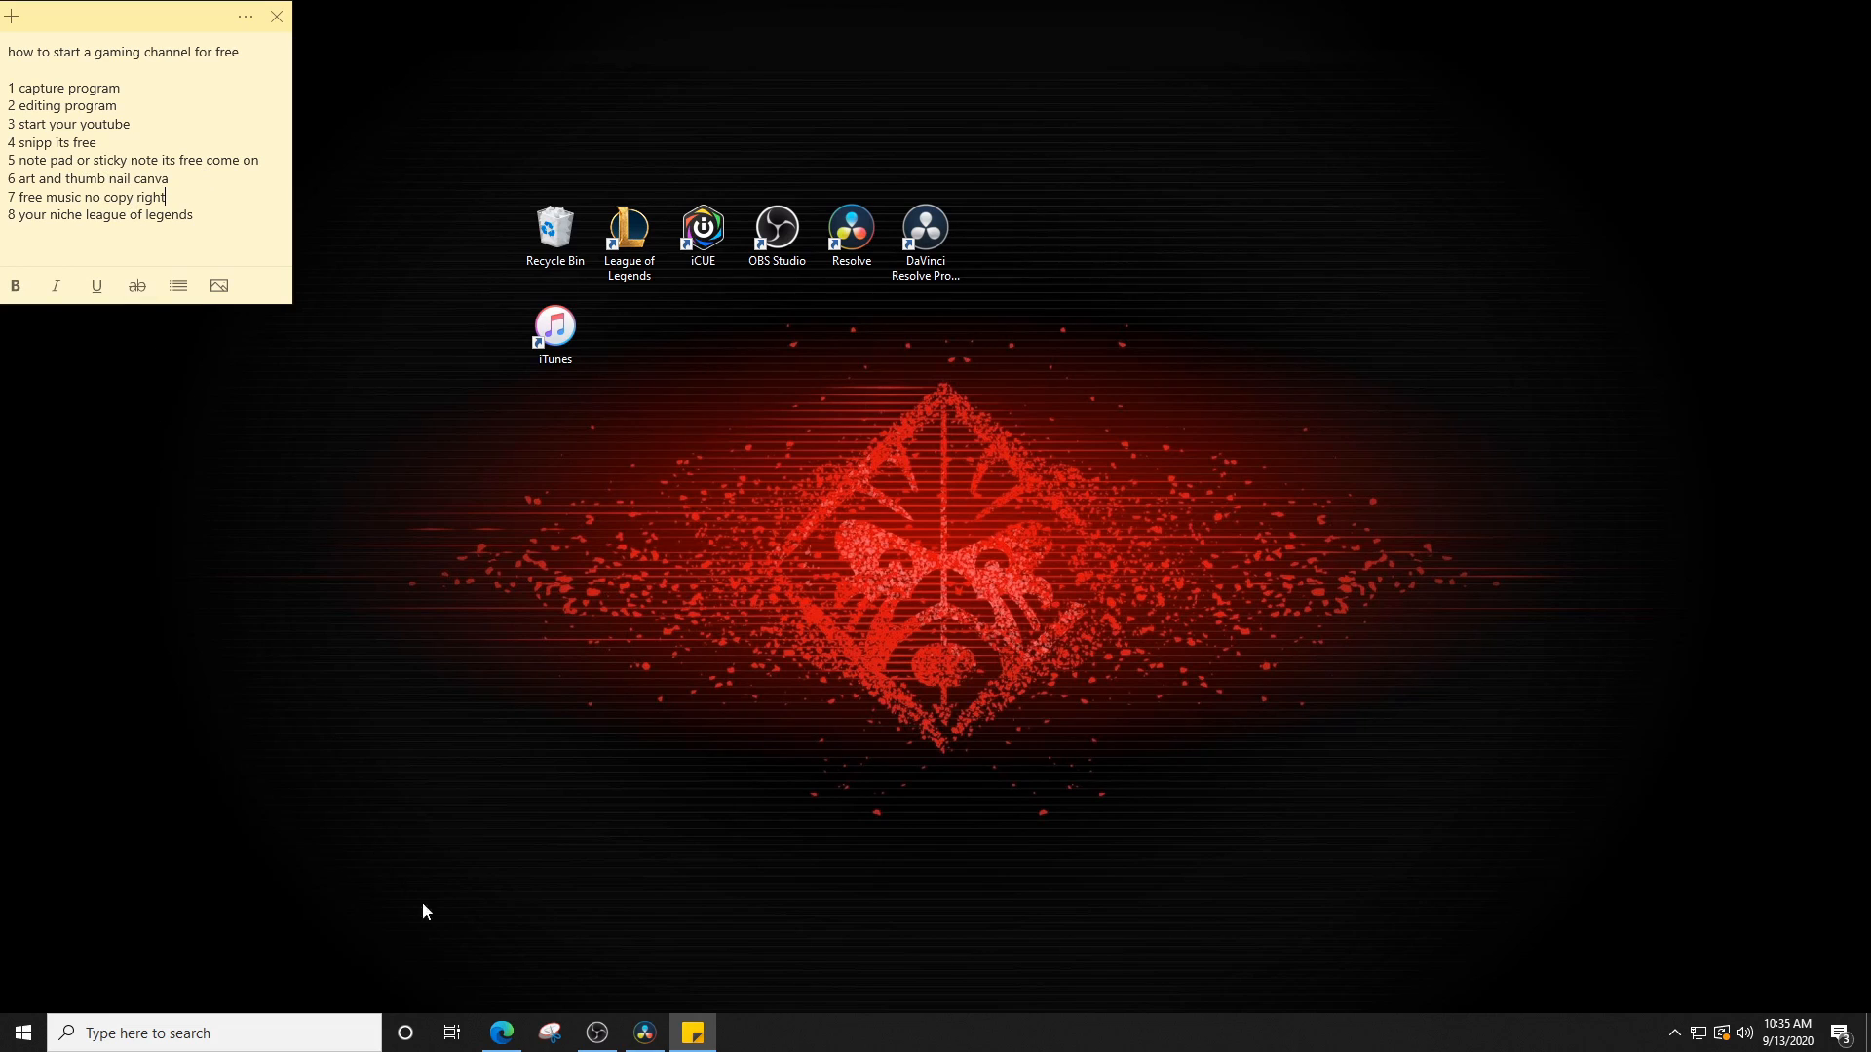
Switch to Canva in the Edge browser and create a blank design with custom dimensions of 1920 × 1080 px.
click(501, 1038)
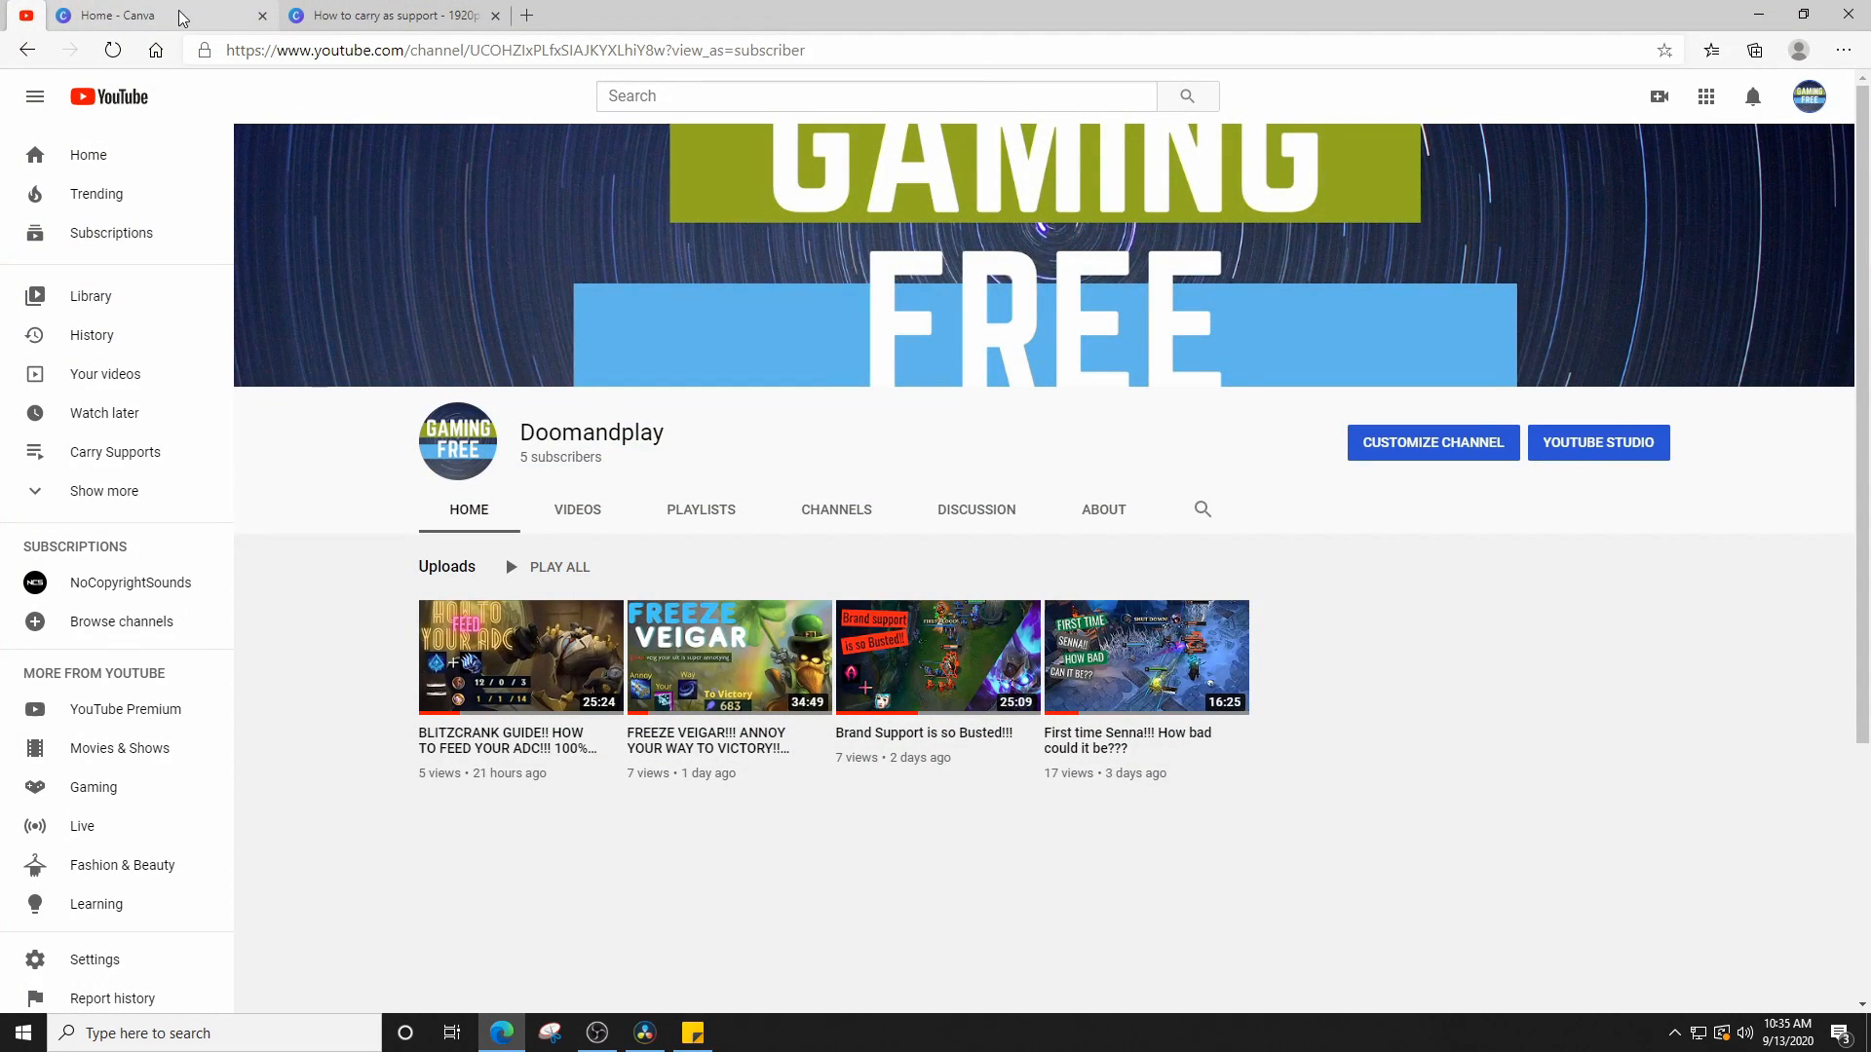
click(180, 18)
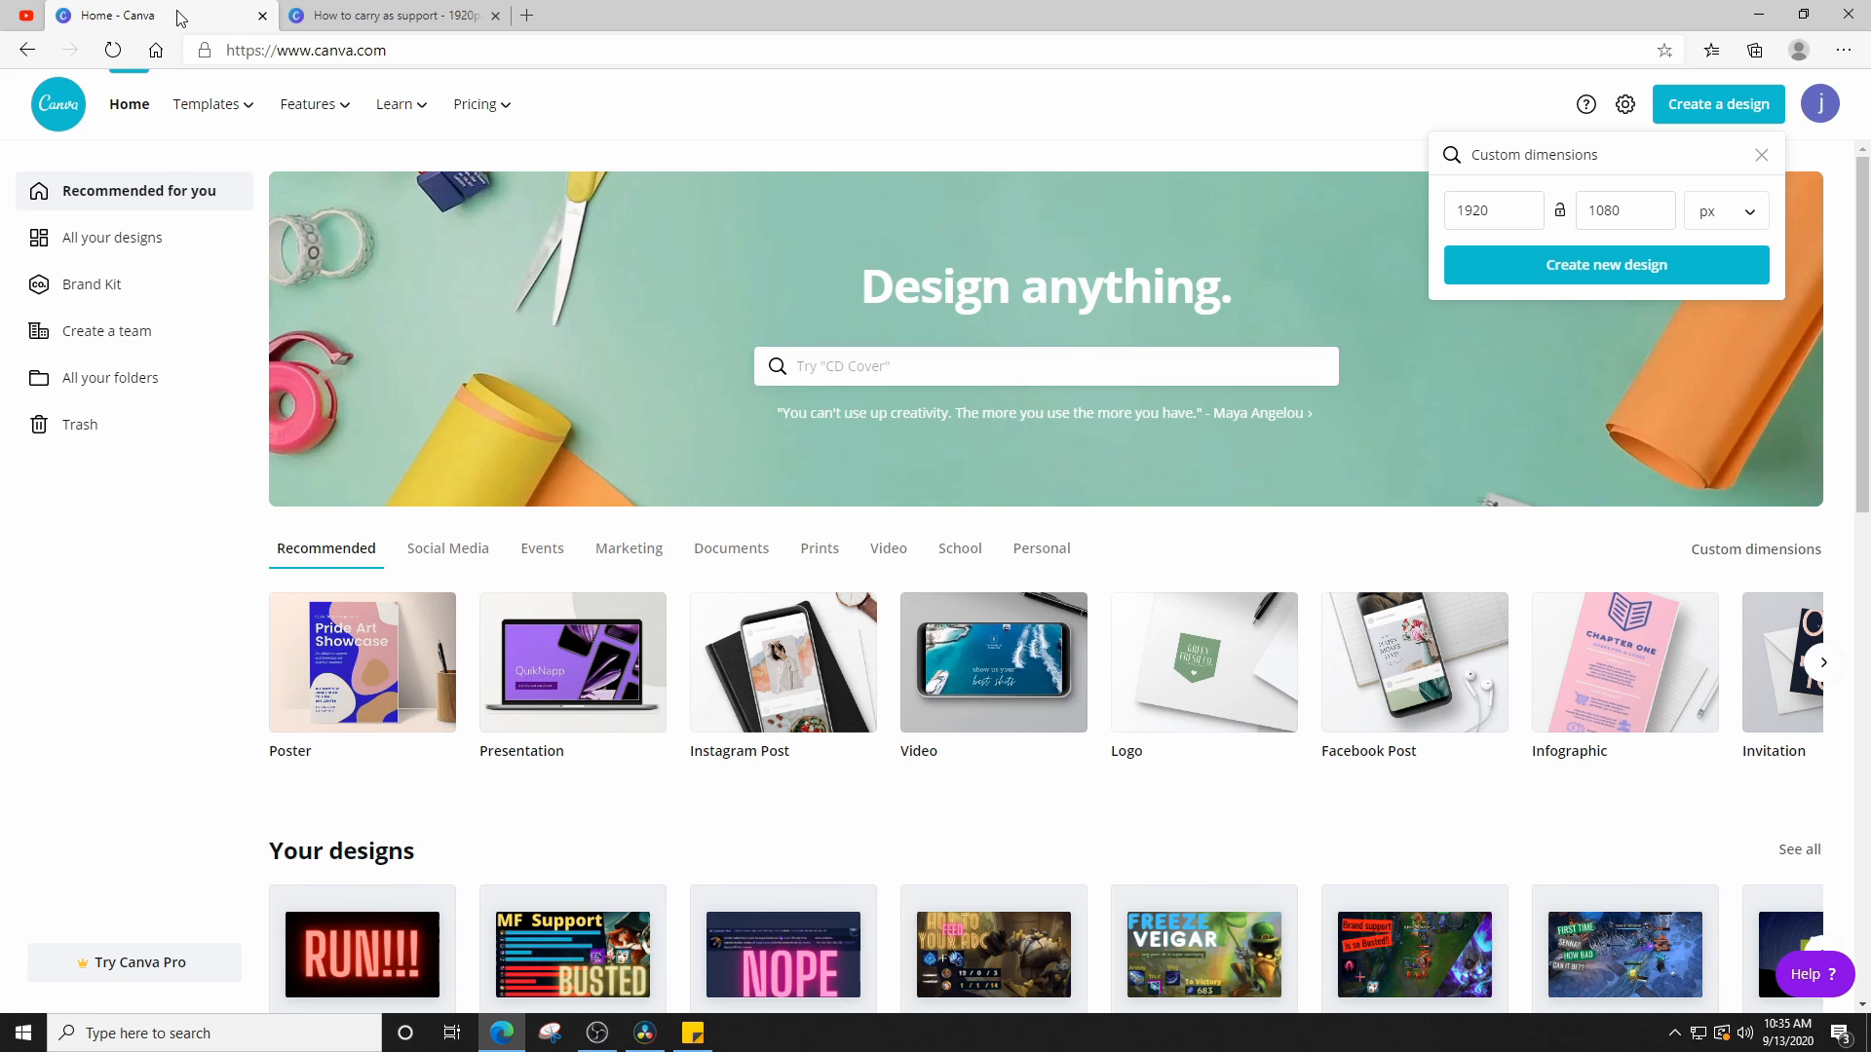
click(1680, 114)
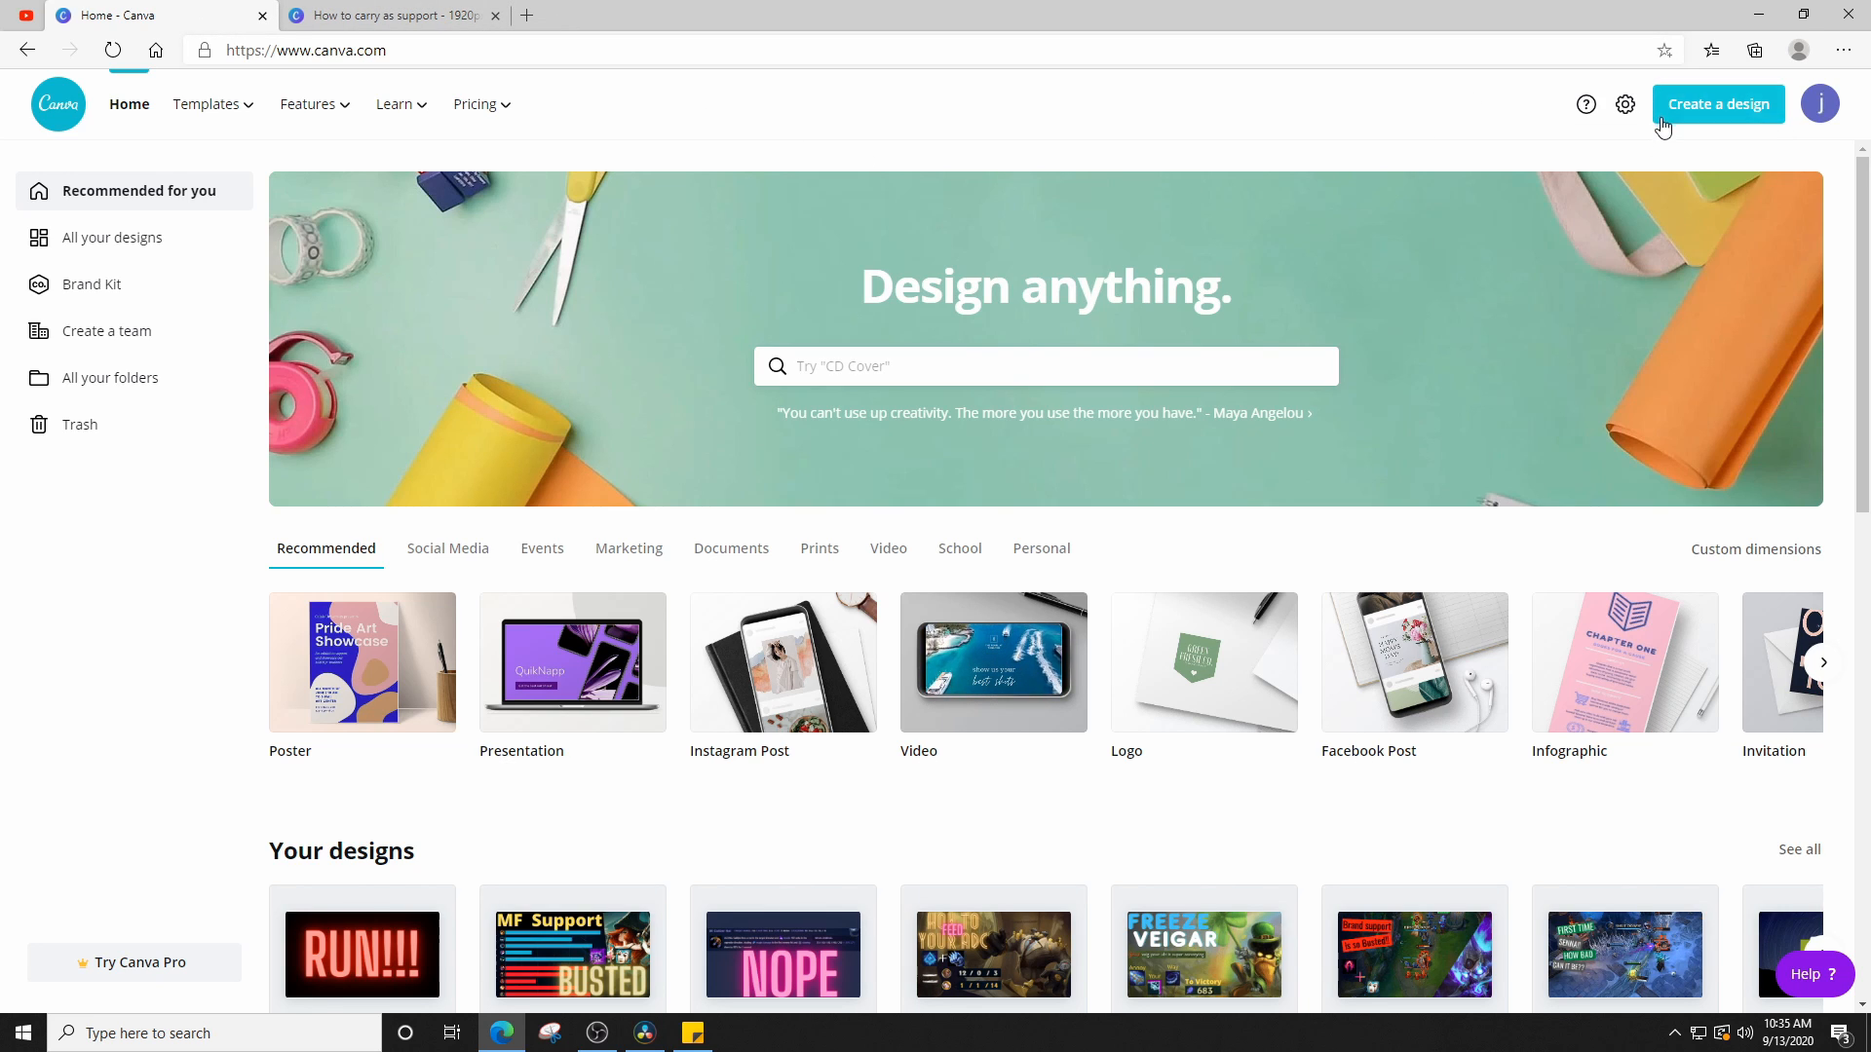
click(1666, 115)
click(1584, 224)
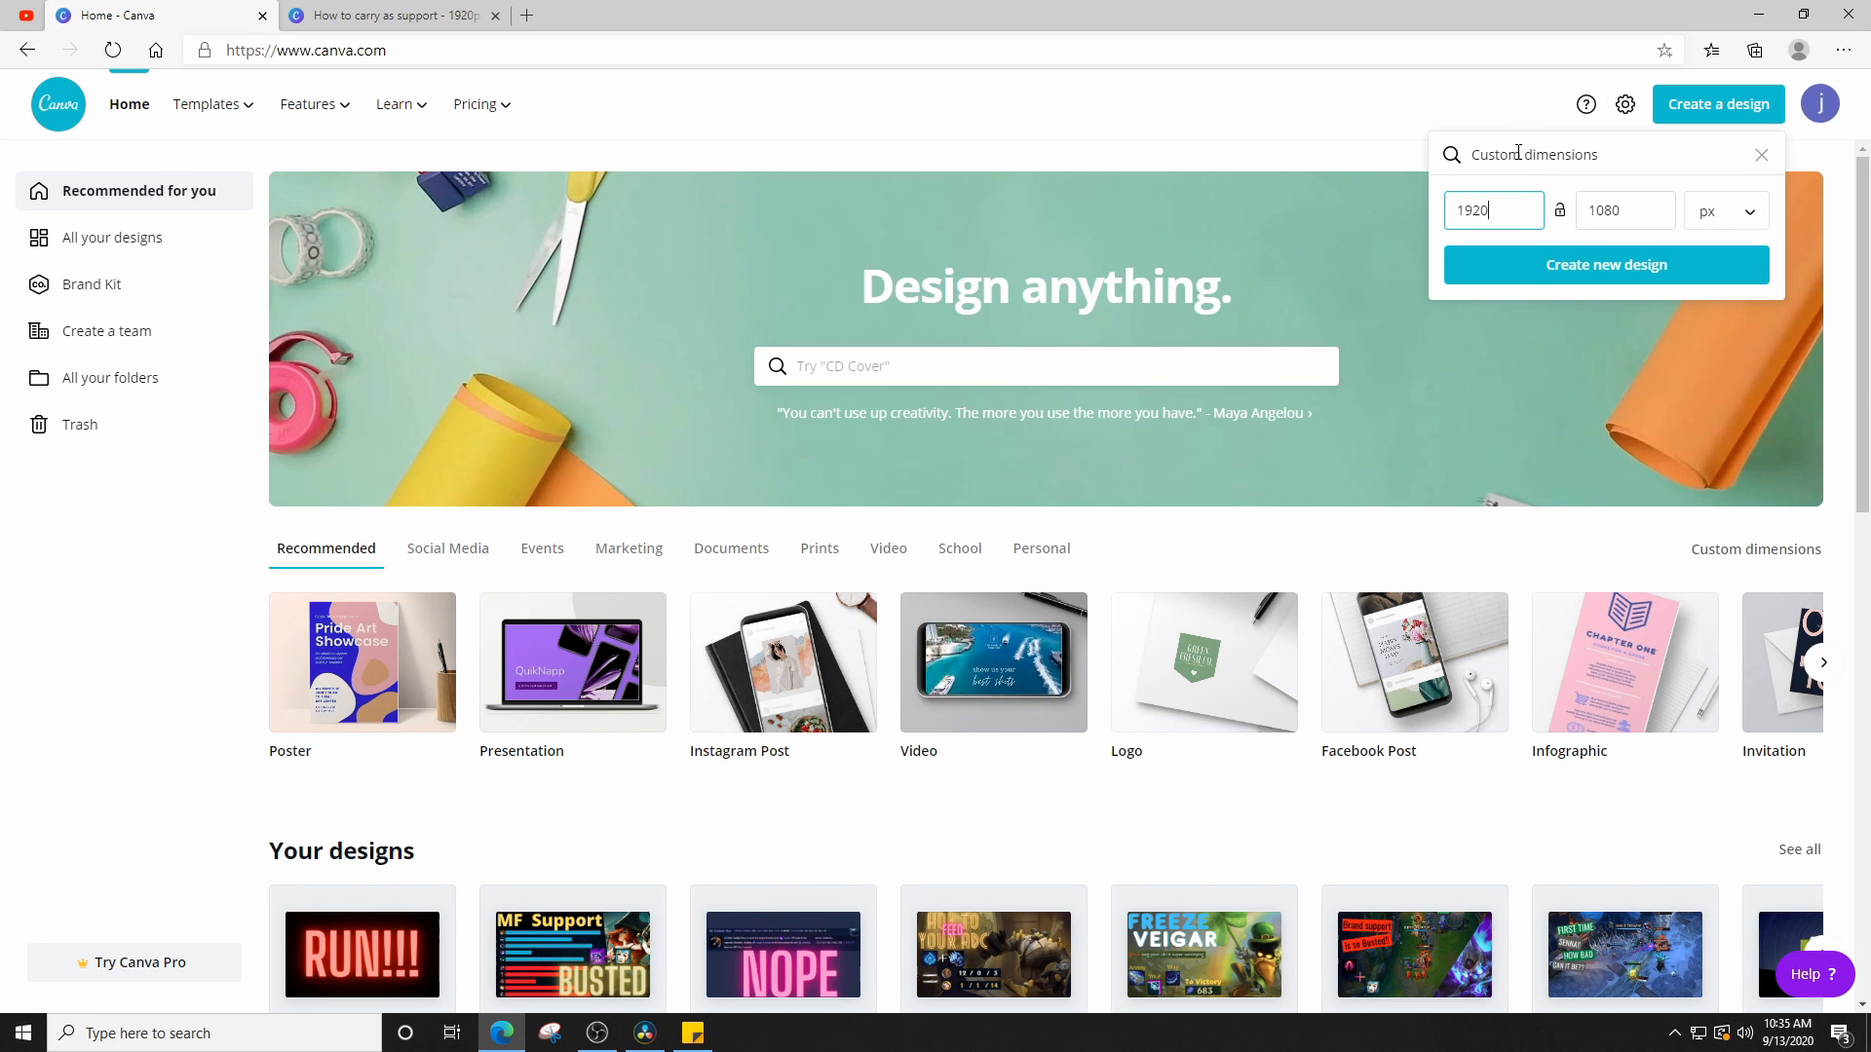
click(1599, 273)
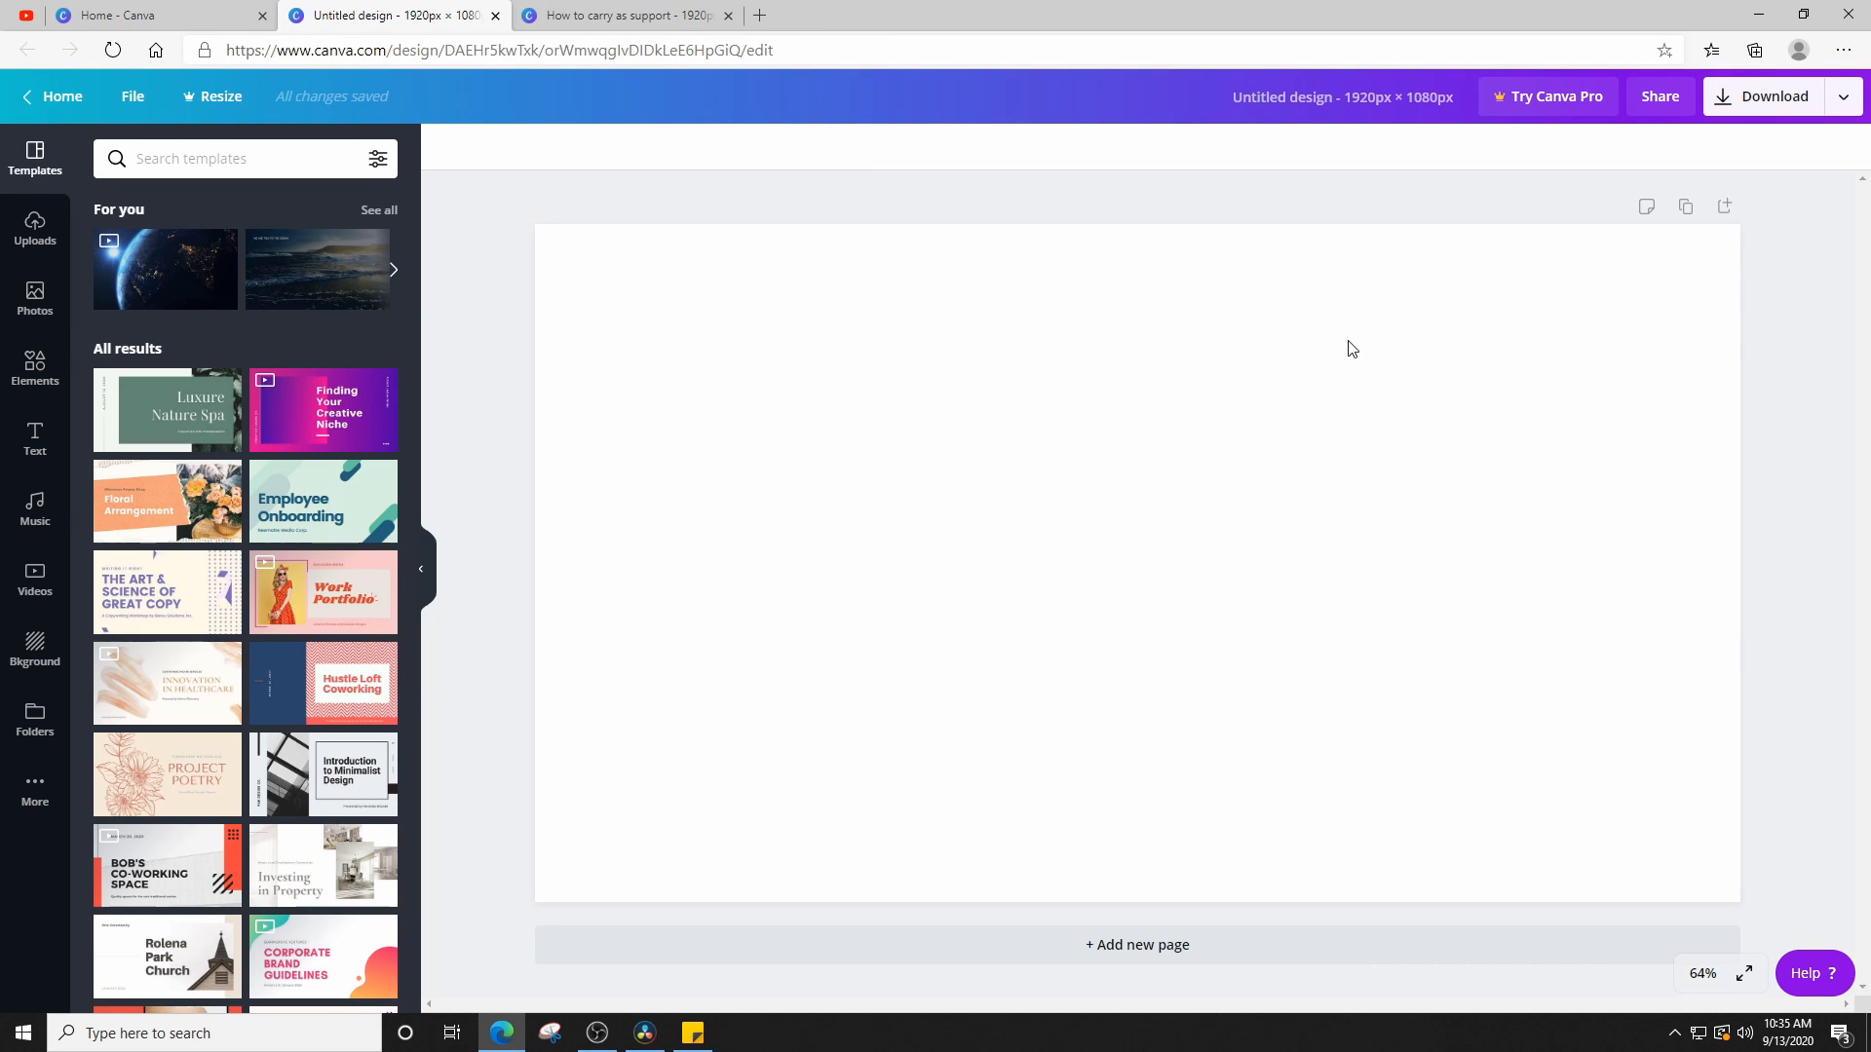
Add the uploaded DJ Sona image to the blank page and shrink it from its upper-left corner.
click(41, 243)
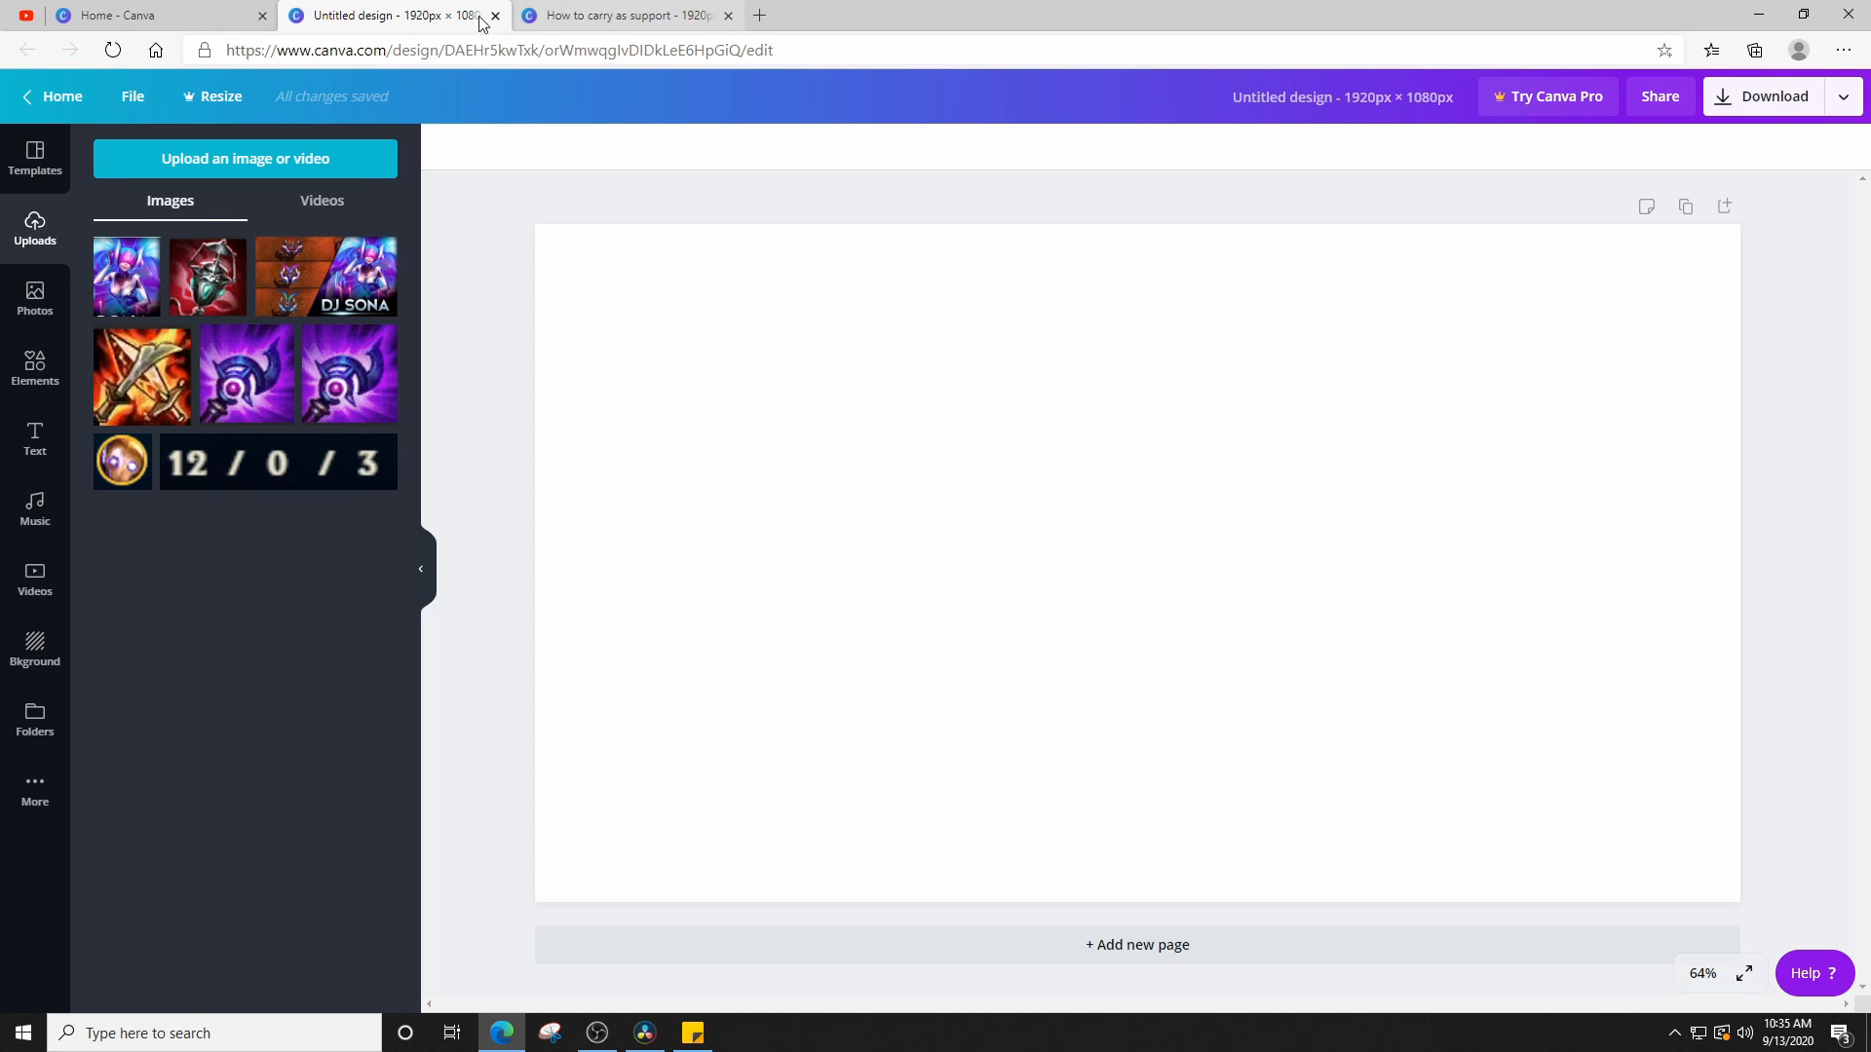
click(354, 310)
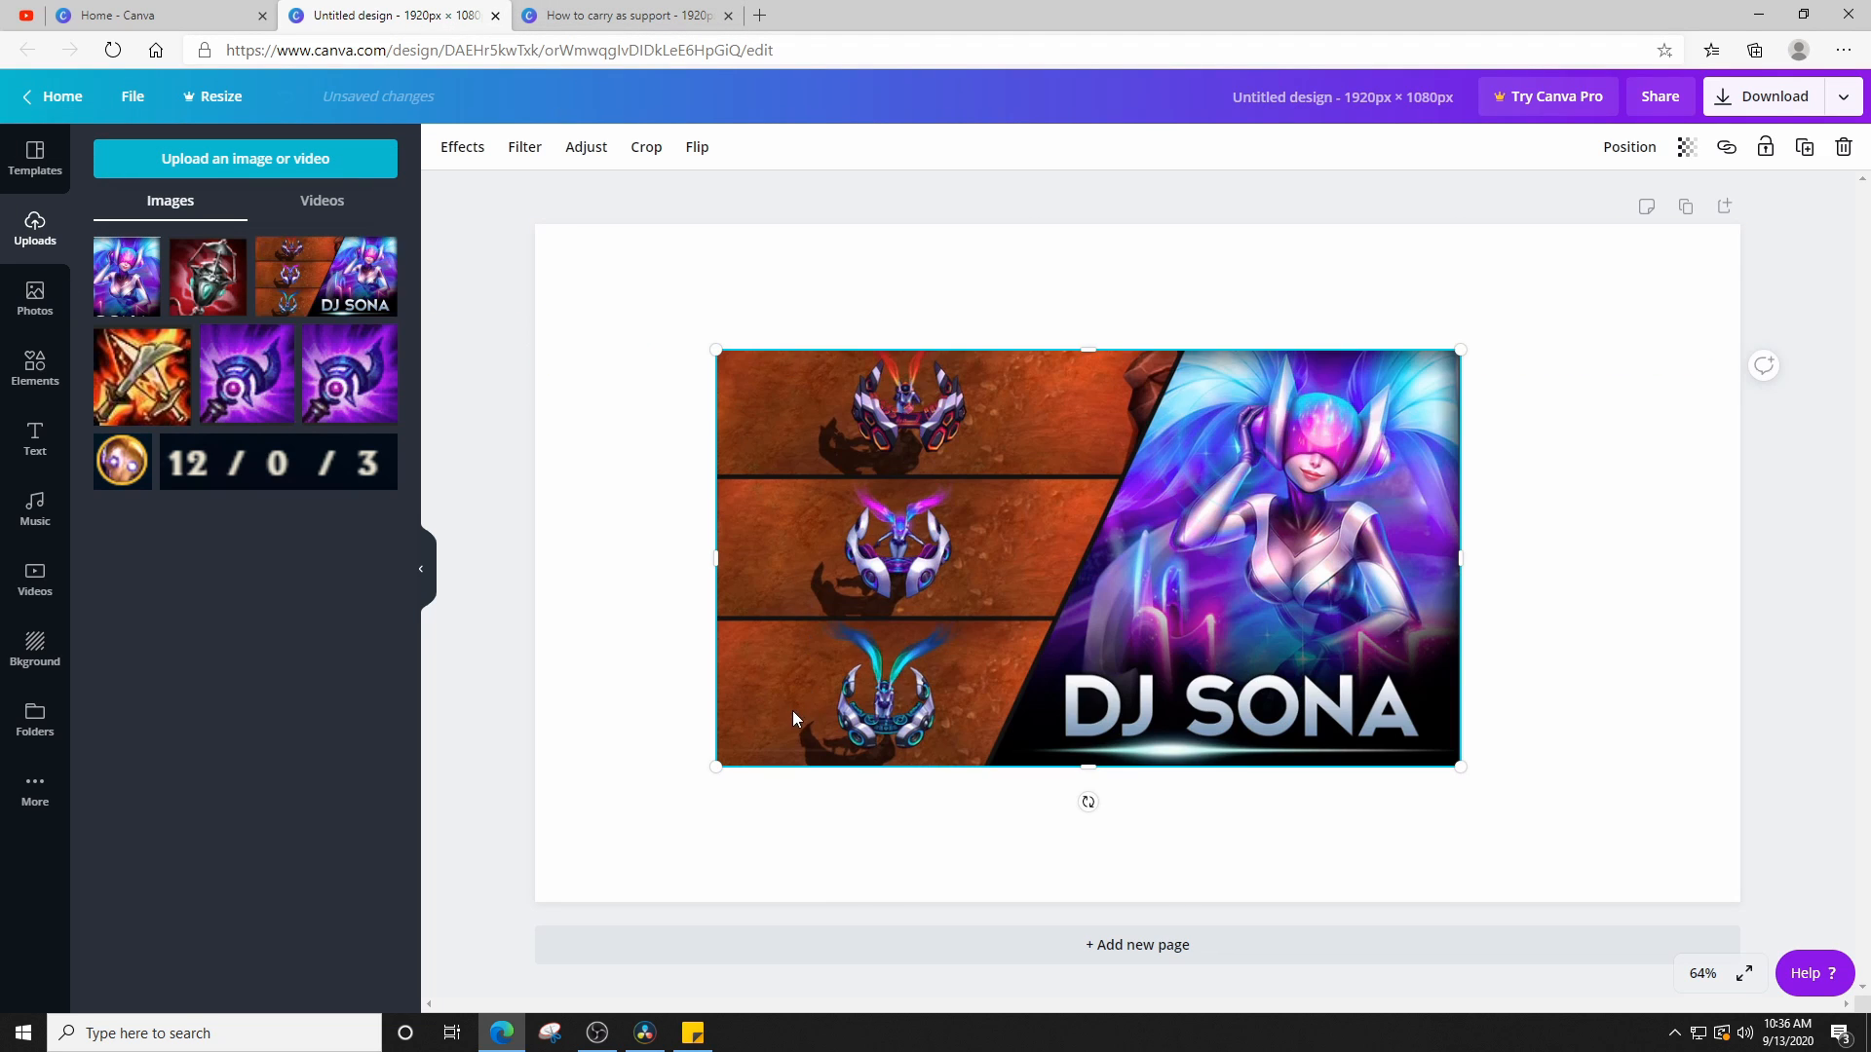
drag(720, 351, 931, 471)
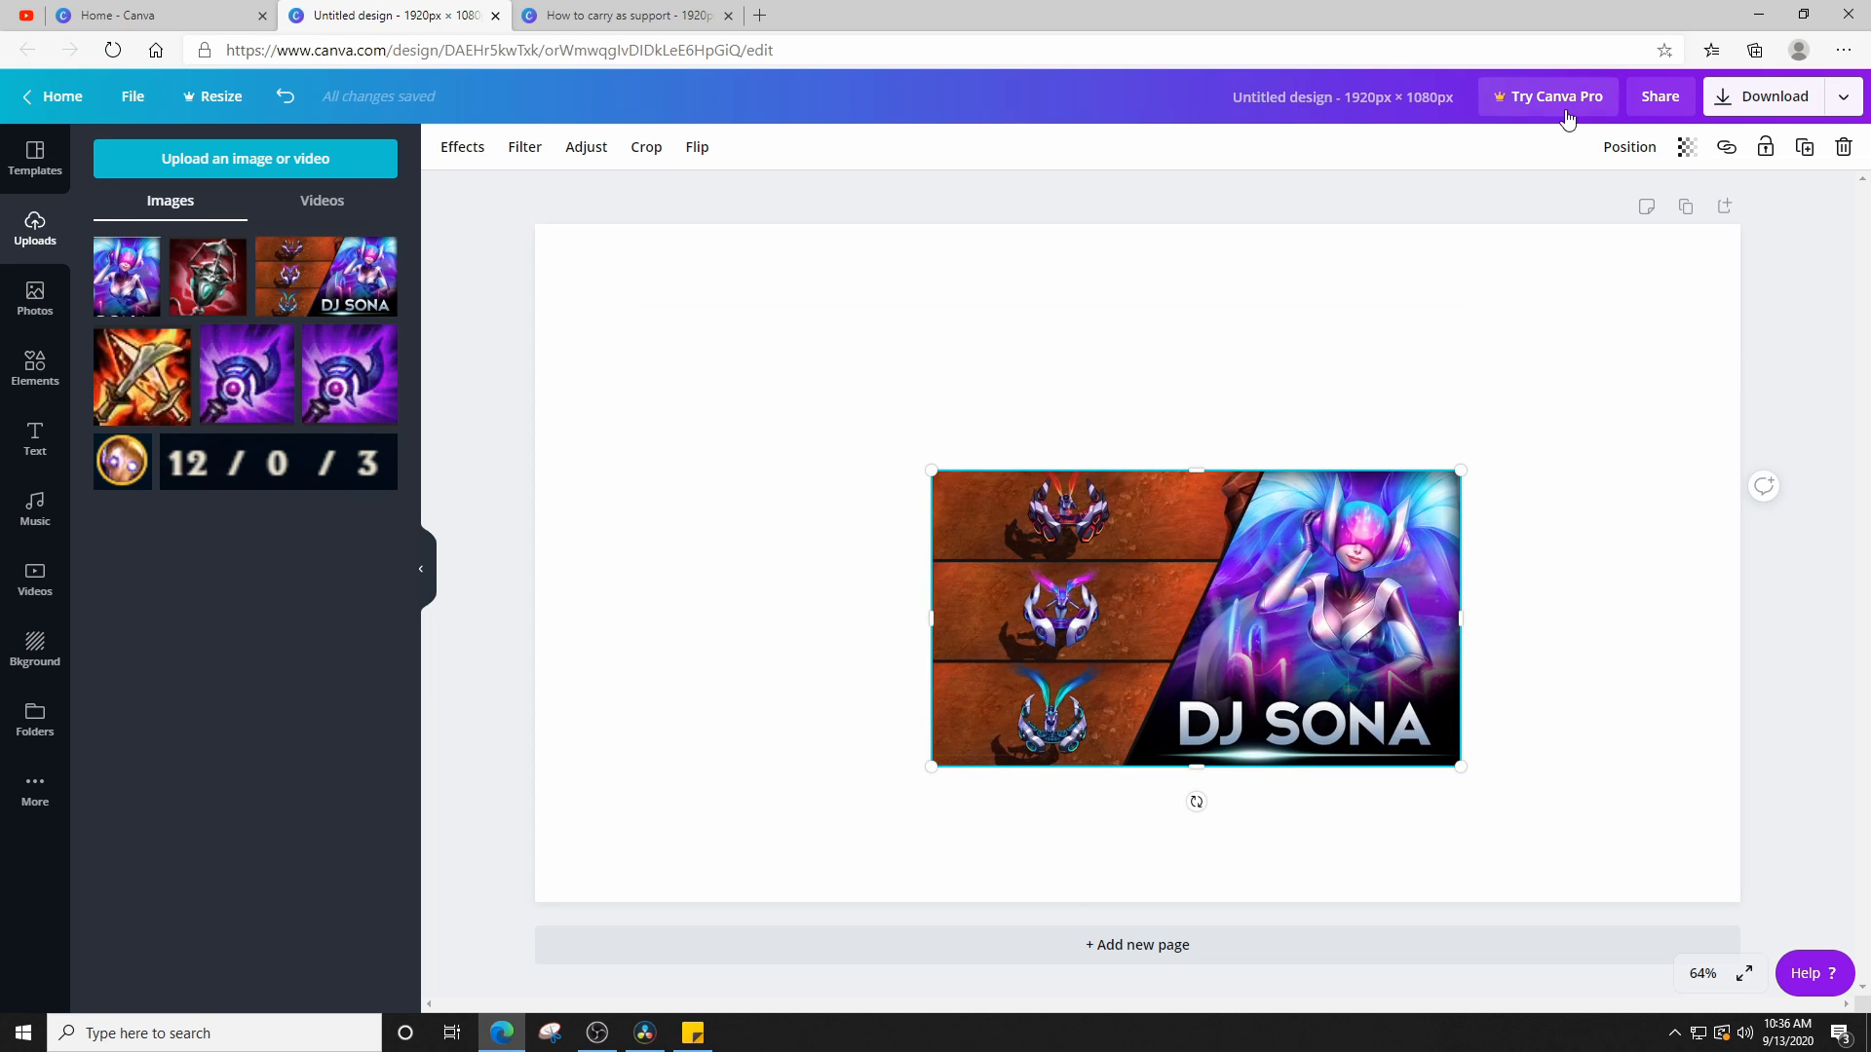
Set the DJ Sona image's transparency to 39 and deselect it.
click(1681, 156)
drag(1548, 198, 1555, 198)
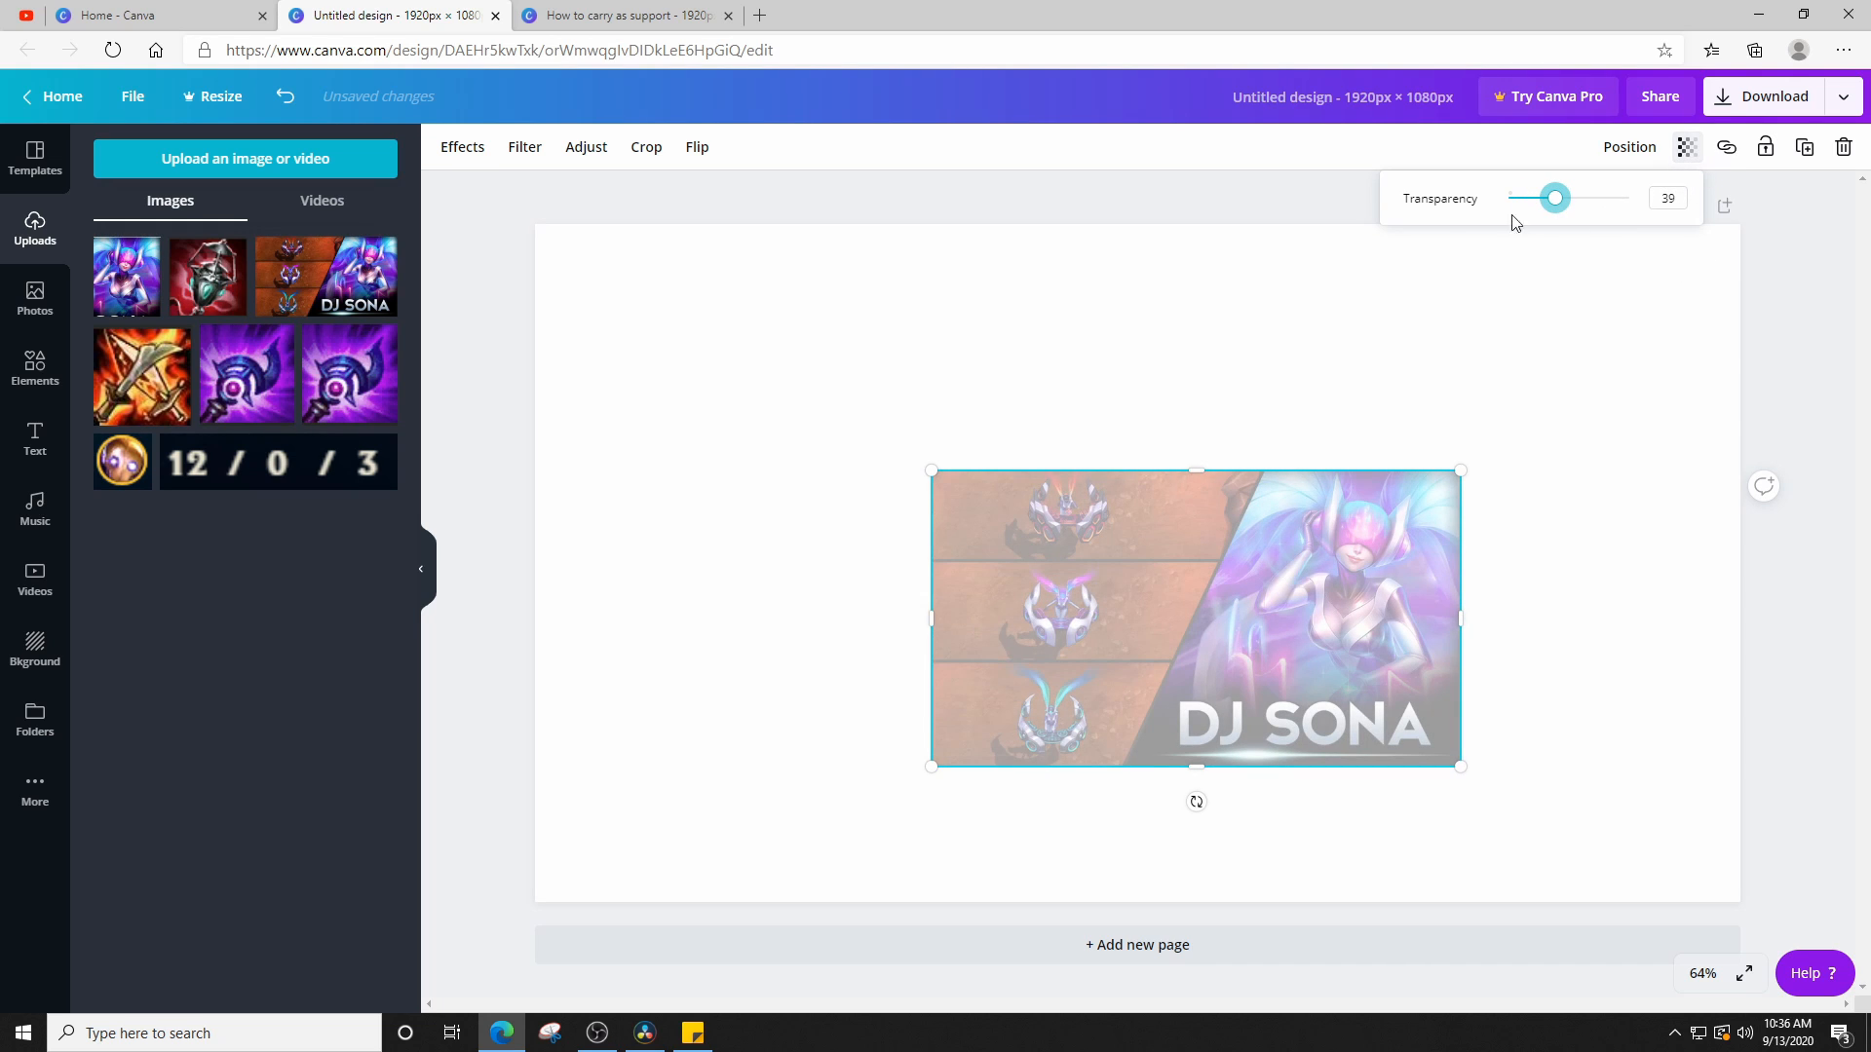
click(1233, 218)
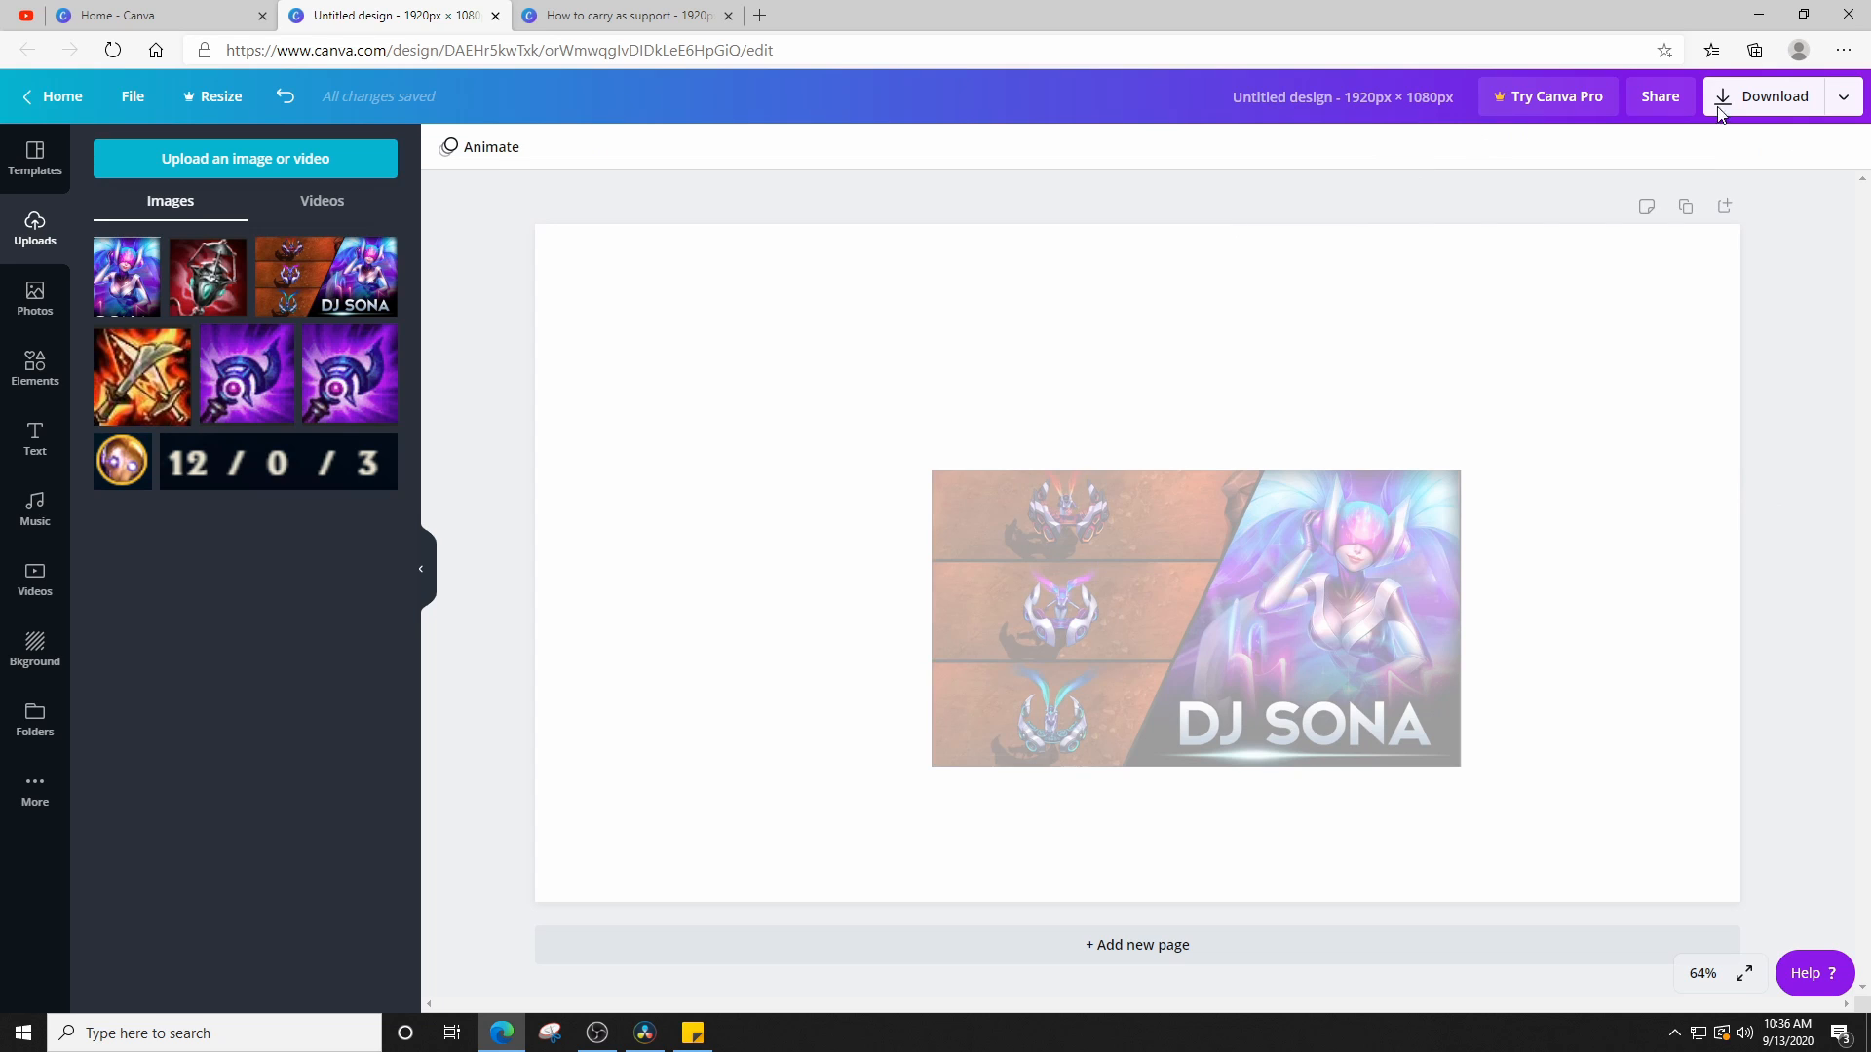
Examine the "How to carry as support" thumbnail and Canva's uploads, text and elements, and minimize the browser.
click(616, 20)
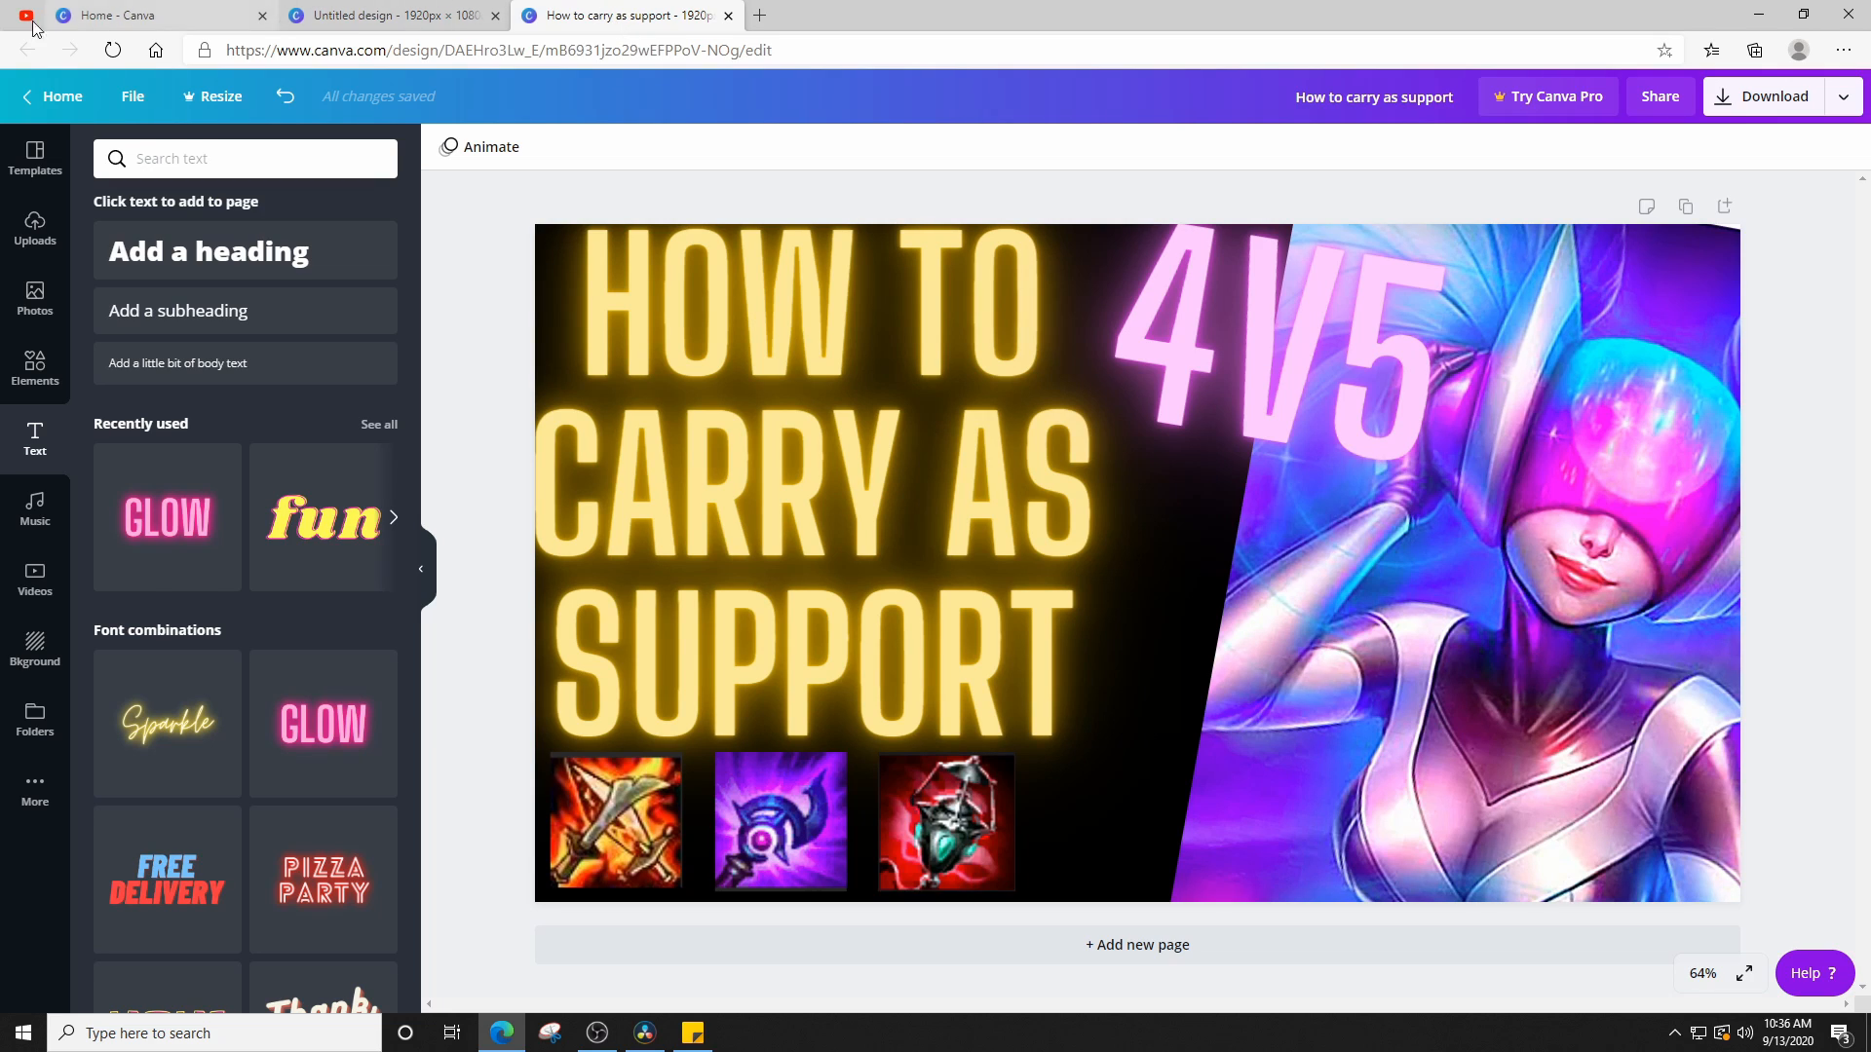
click(33, 248)
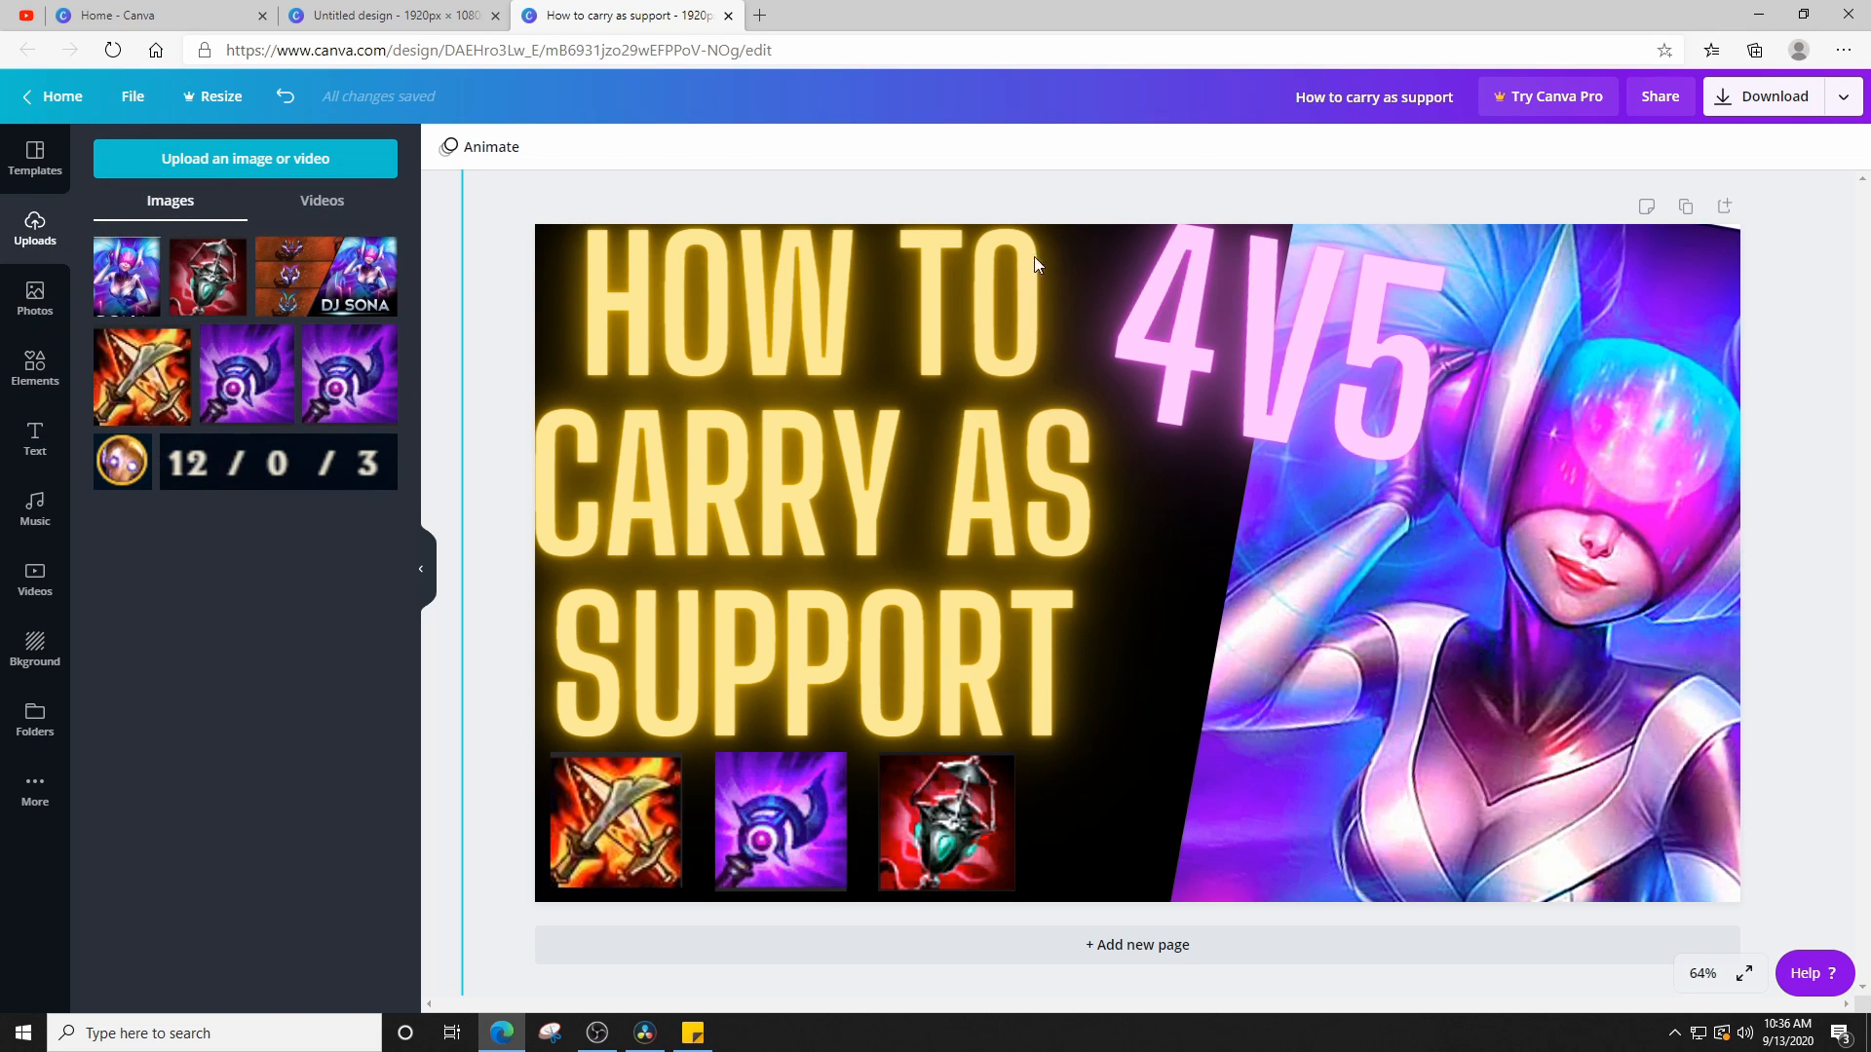
click(32, 441)
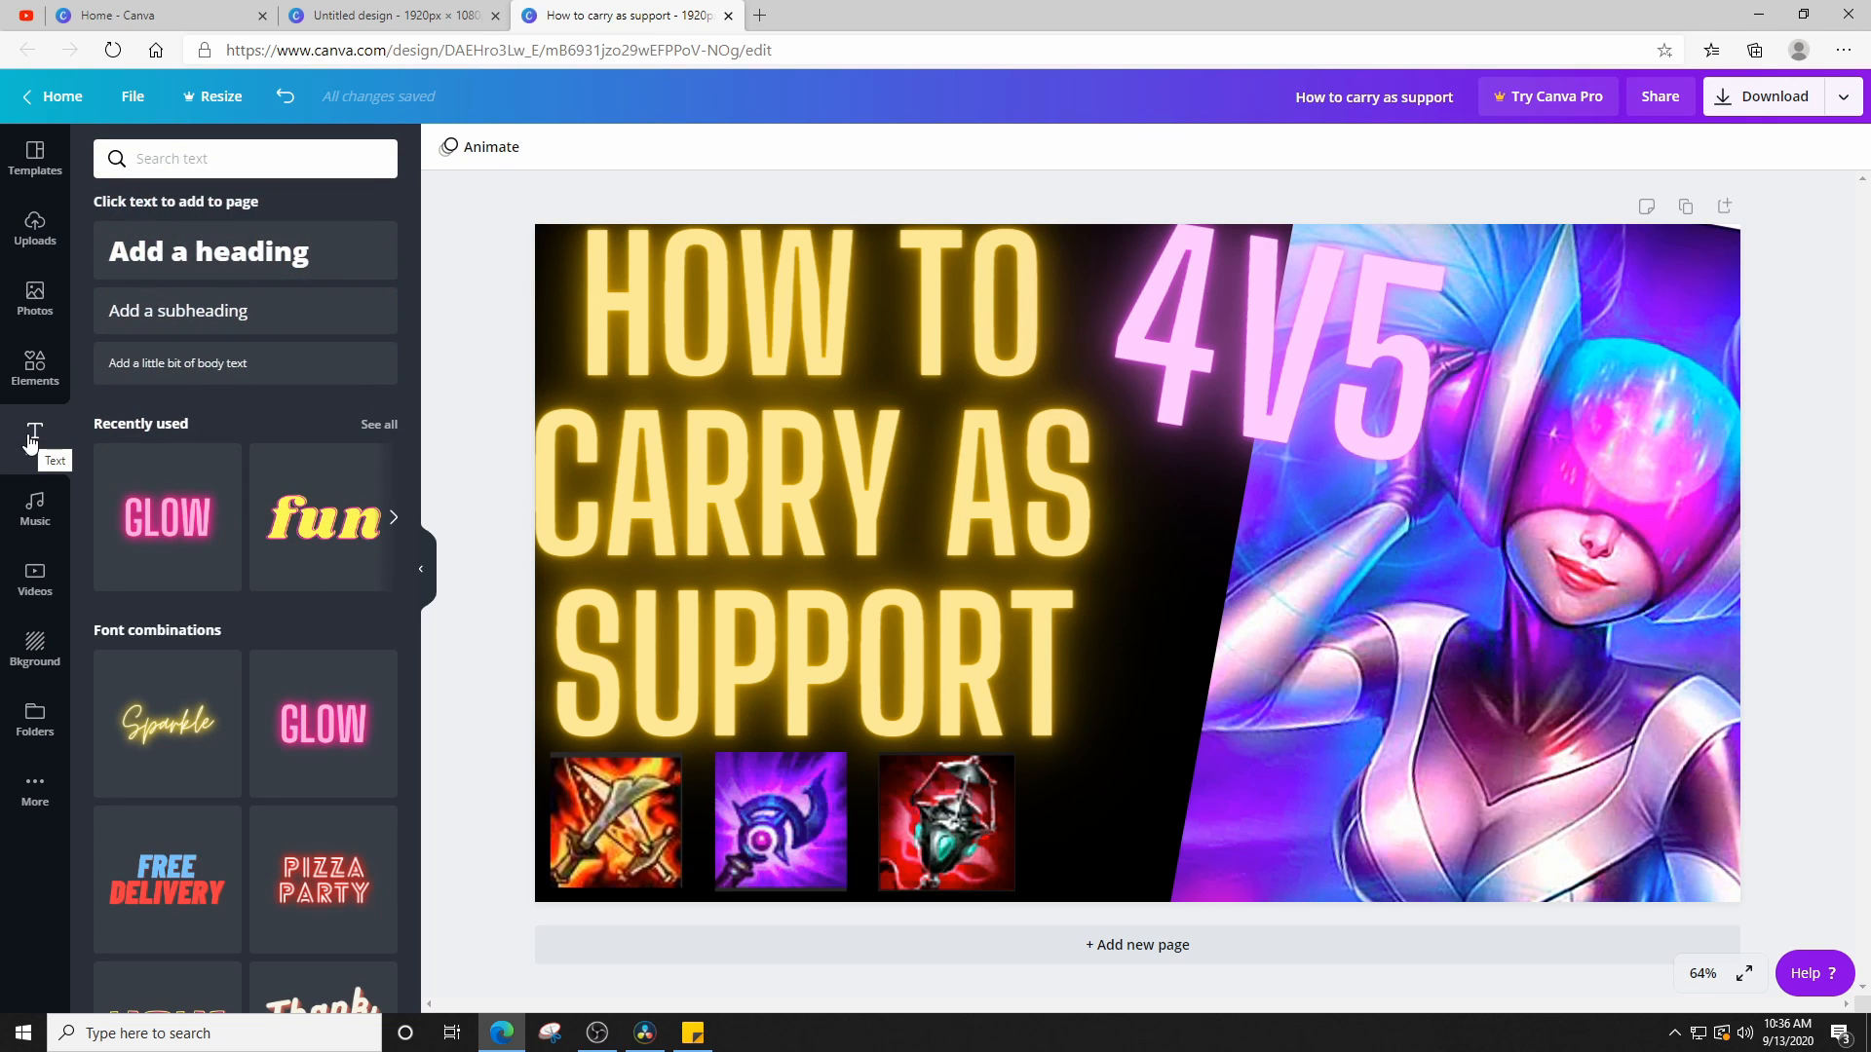
click(41, 375)
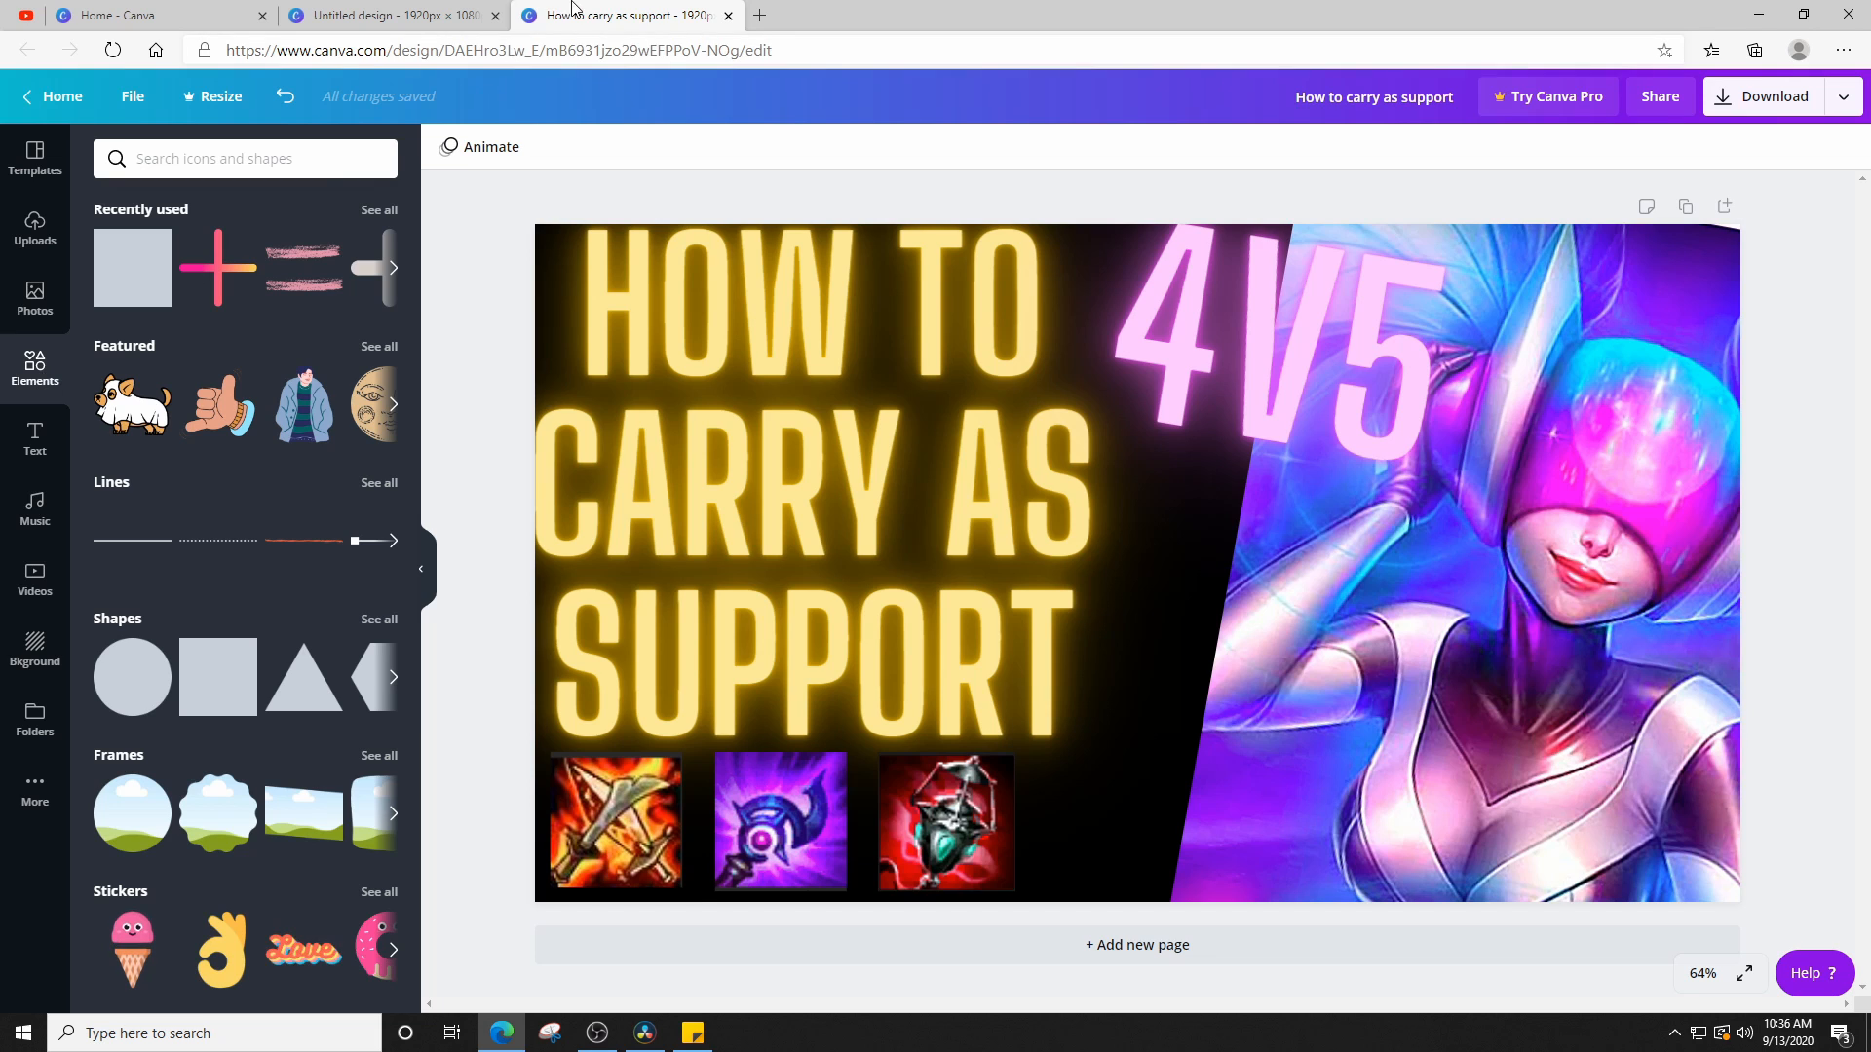
click(1759, 15)
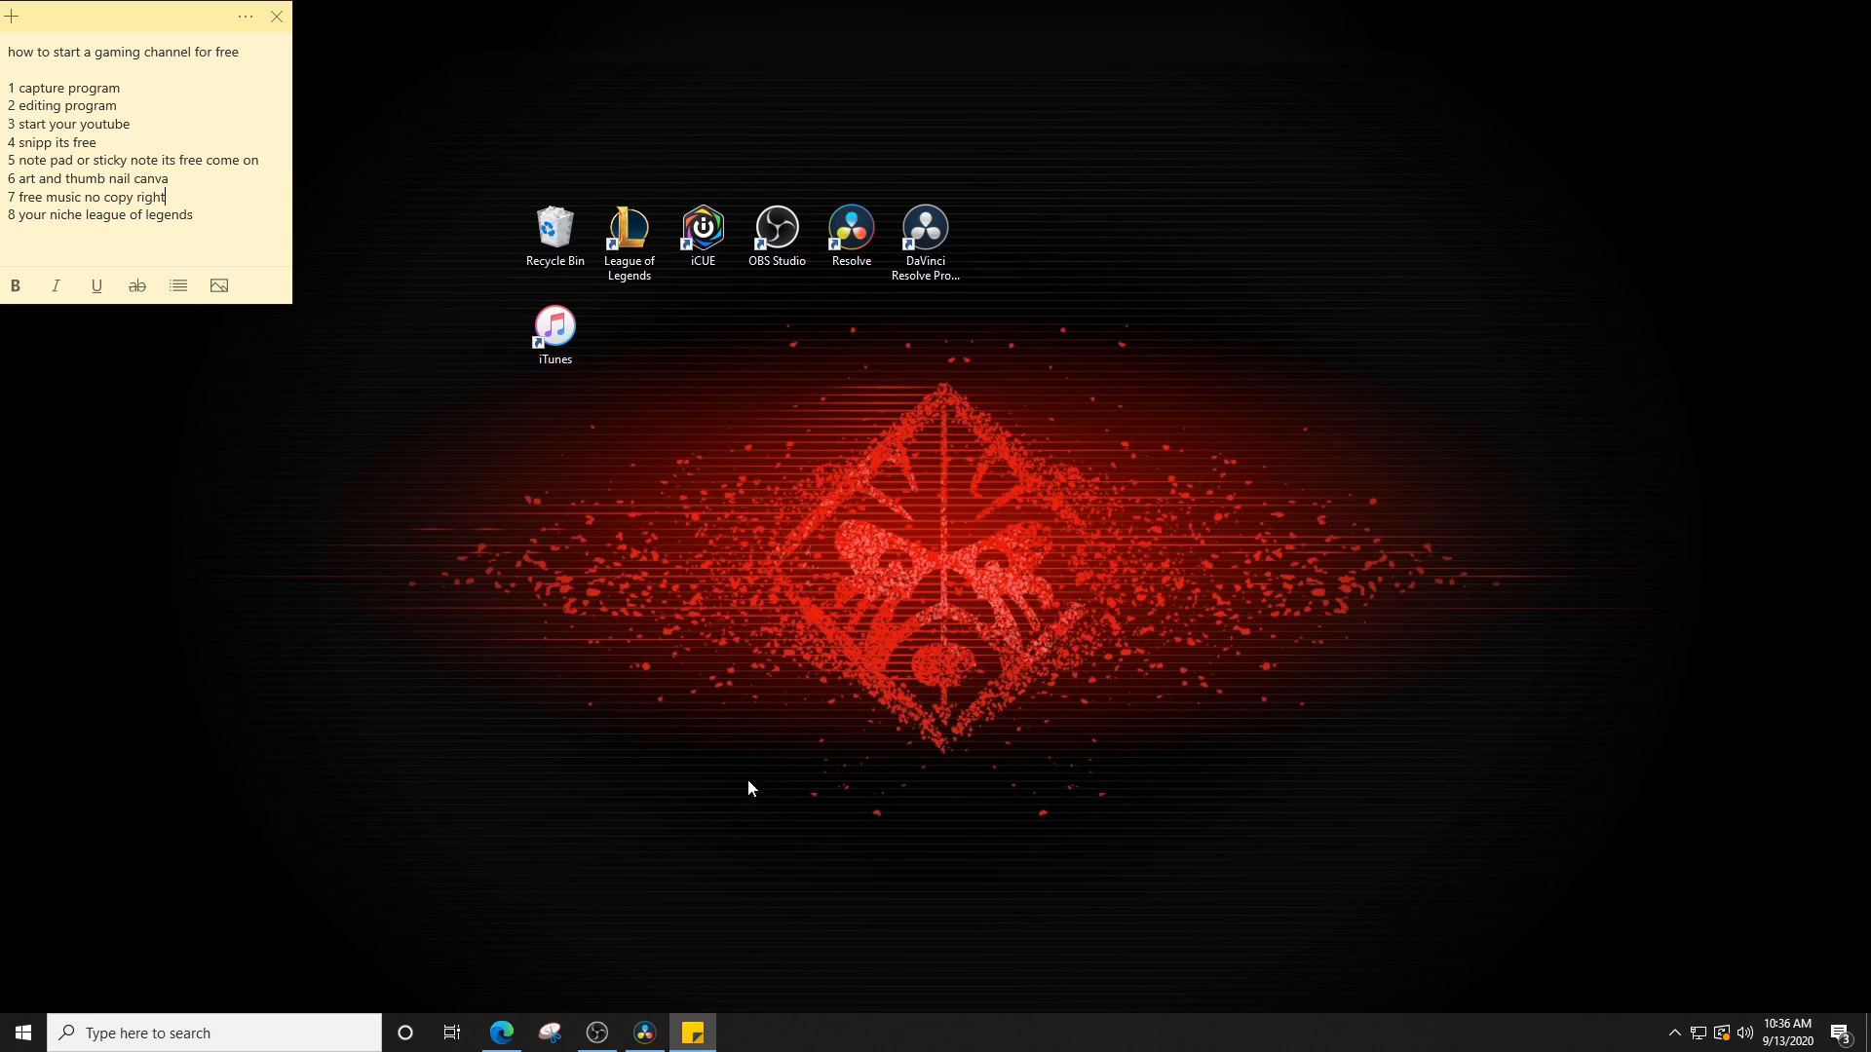
Return to the YouTube channel page in Edge and open the Audio library in YouTube Studio.
click(505, 1033)
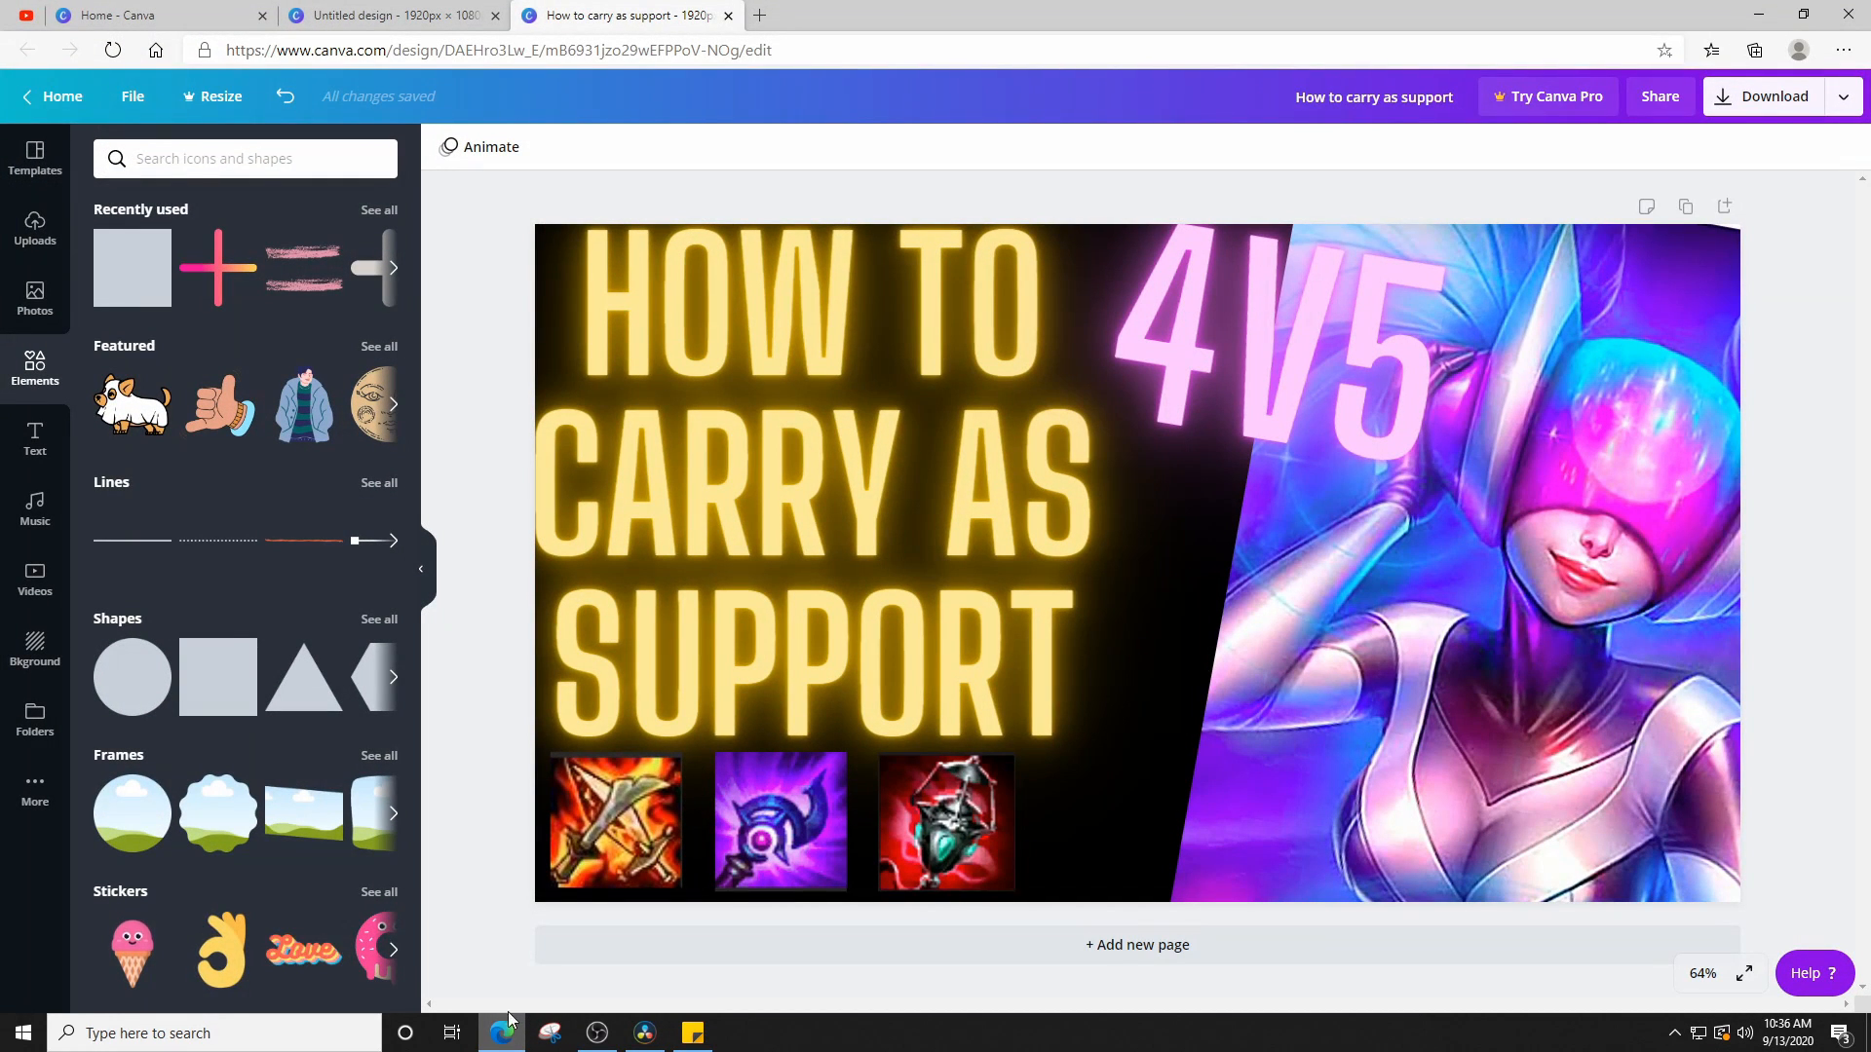
click(22, 16)
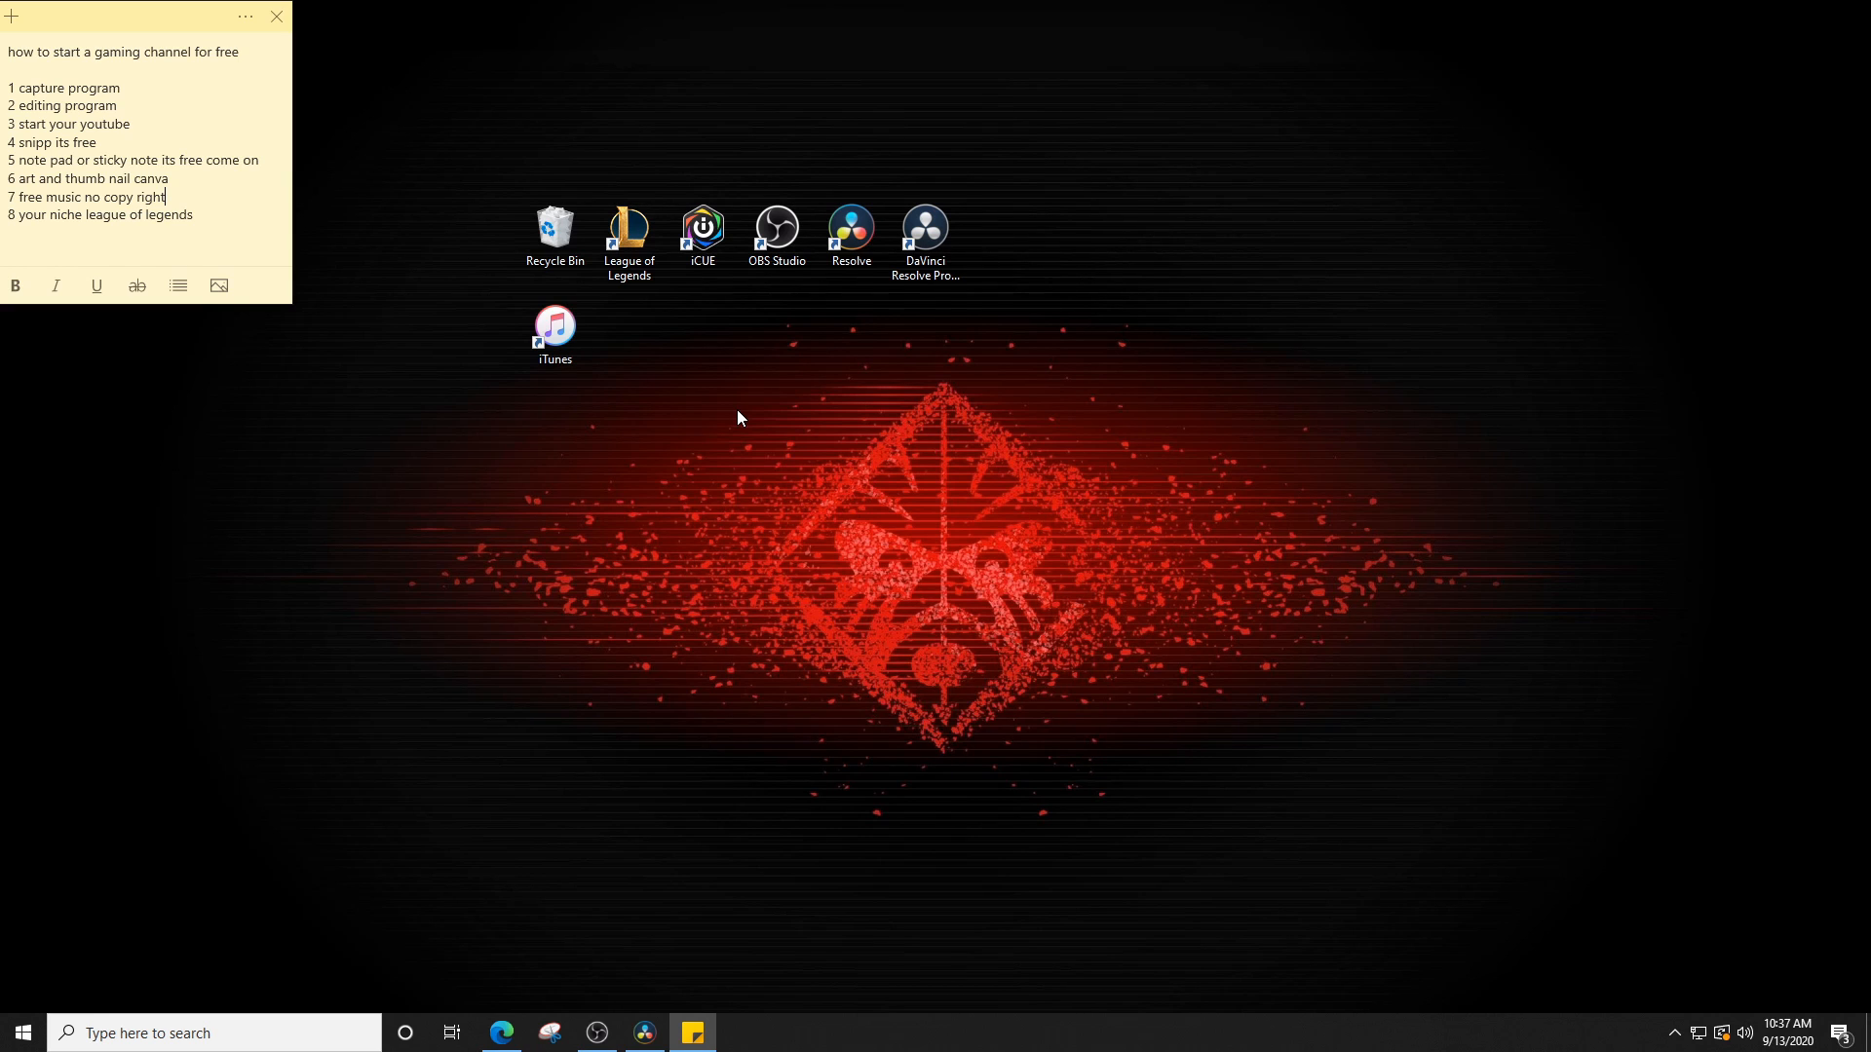
click(501, 1033)
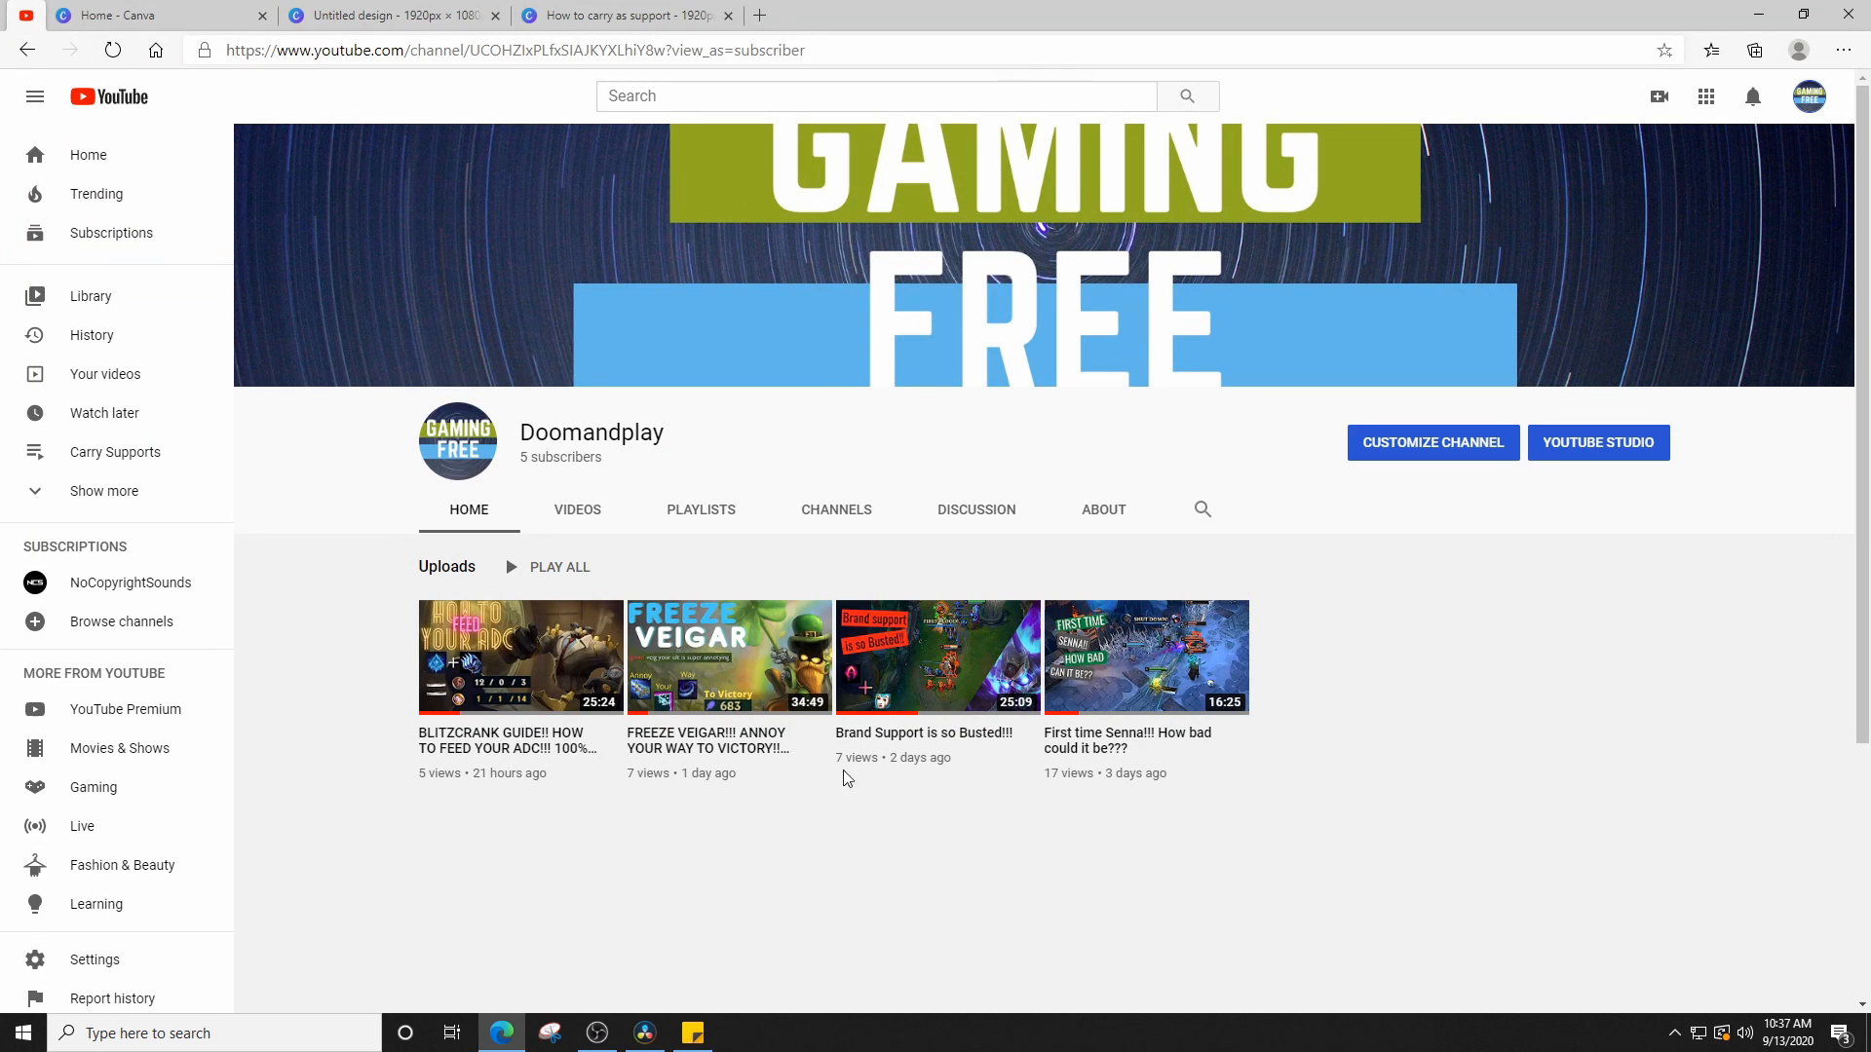
click(1601, 462)
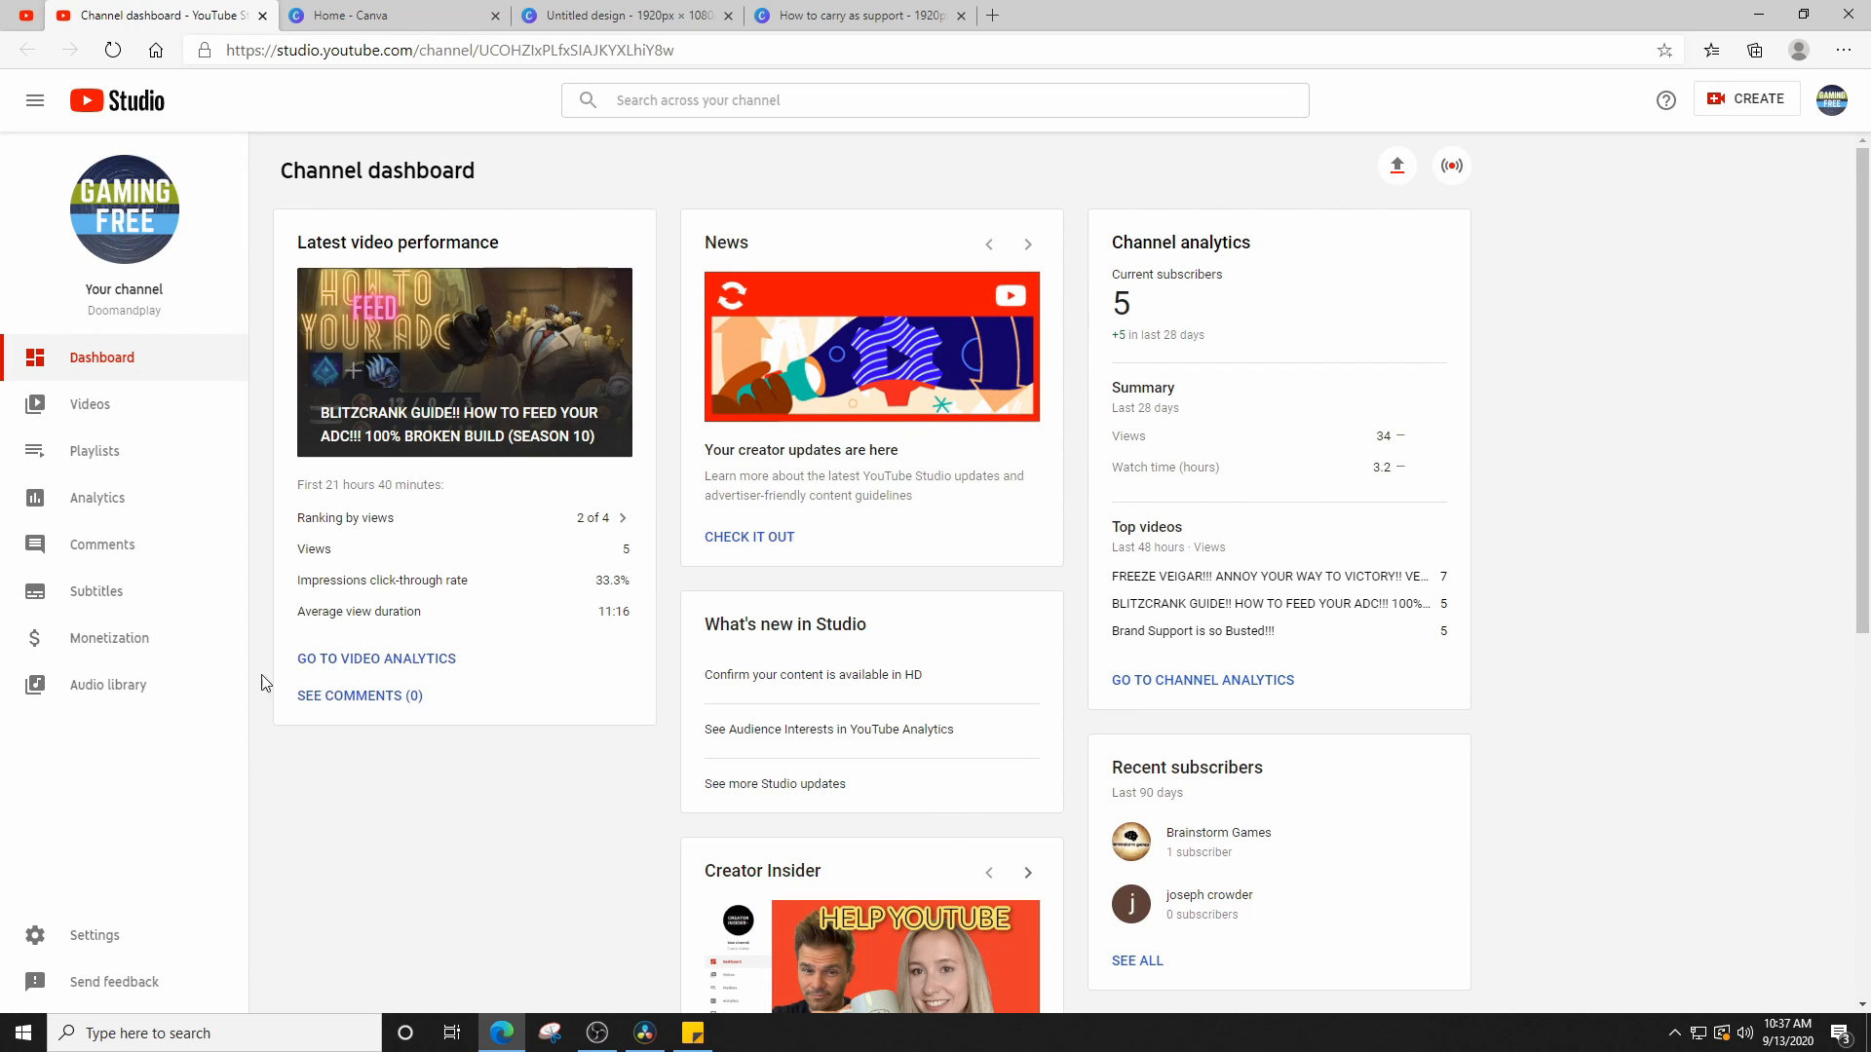
click(107, 685)
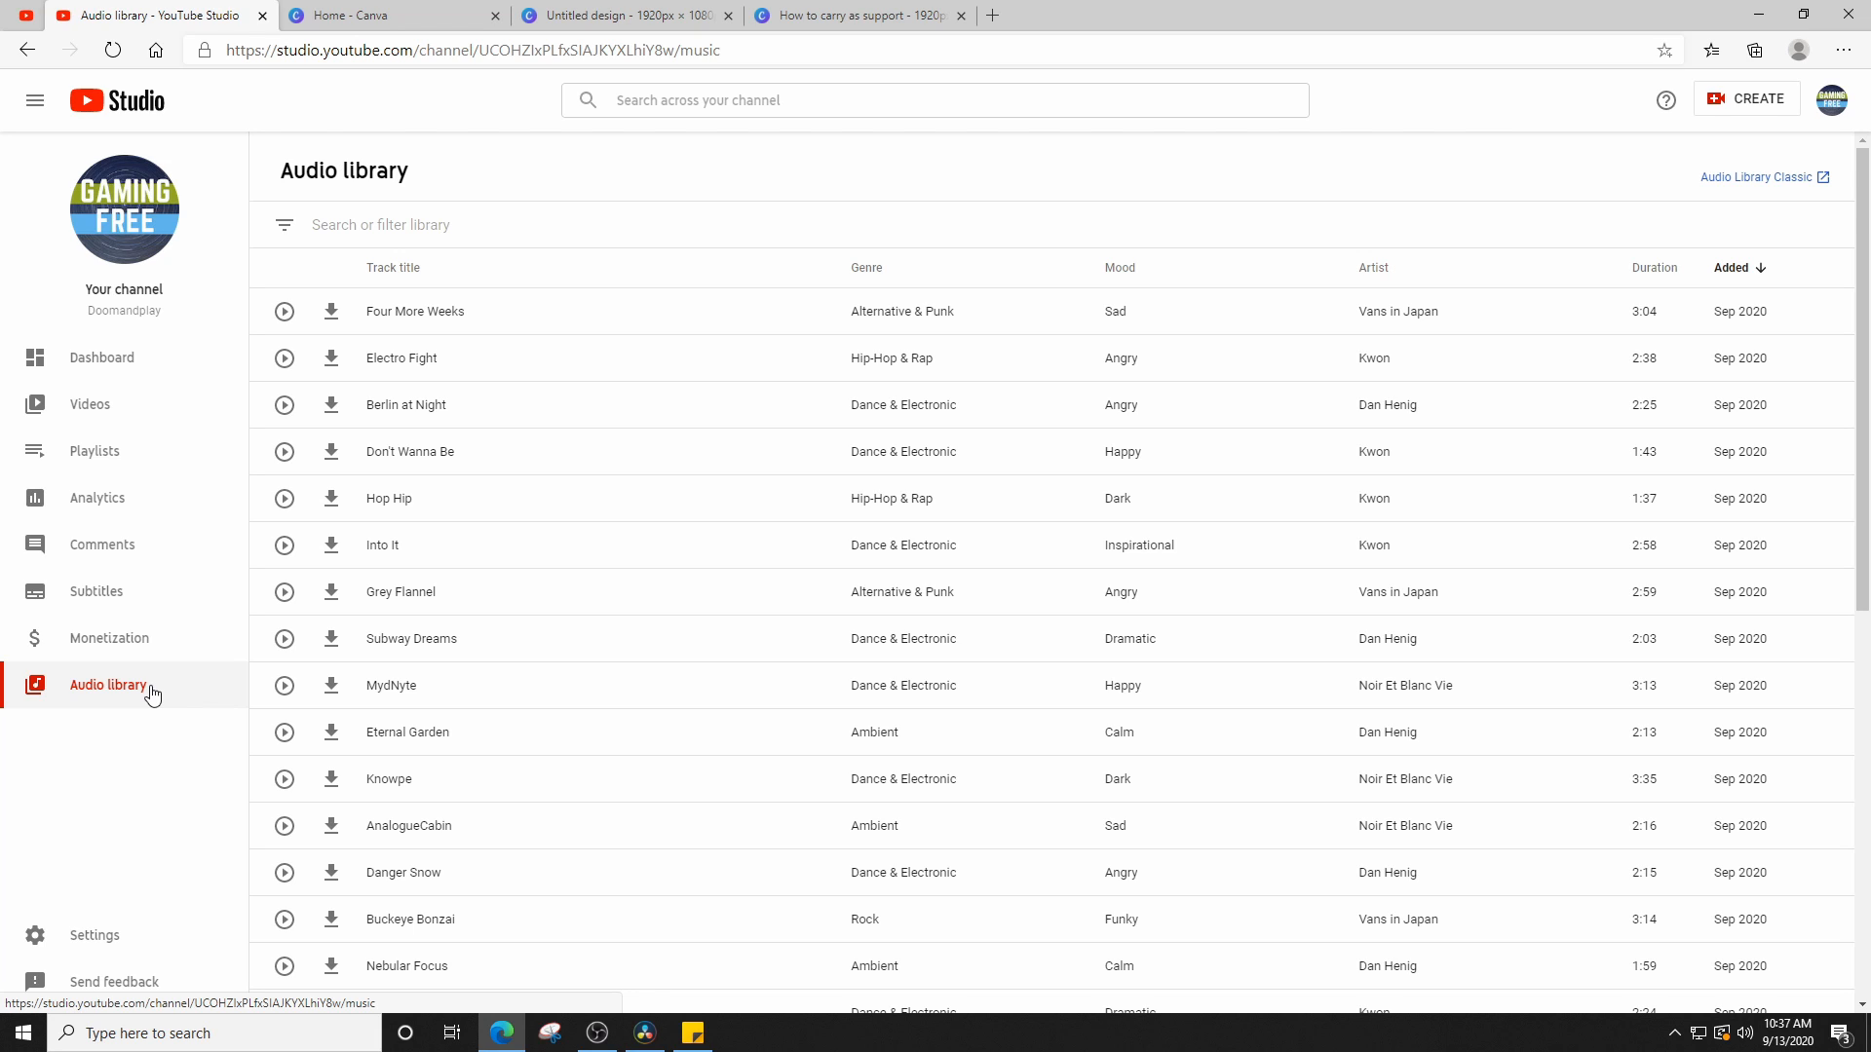
Browse the audio library's tracks and play "Four More Weeks" by Vans in Japan.
scroll(594, 544, down, 8)
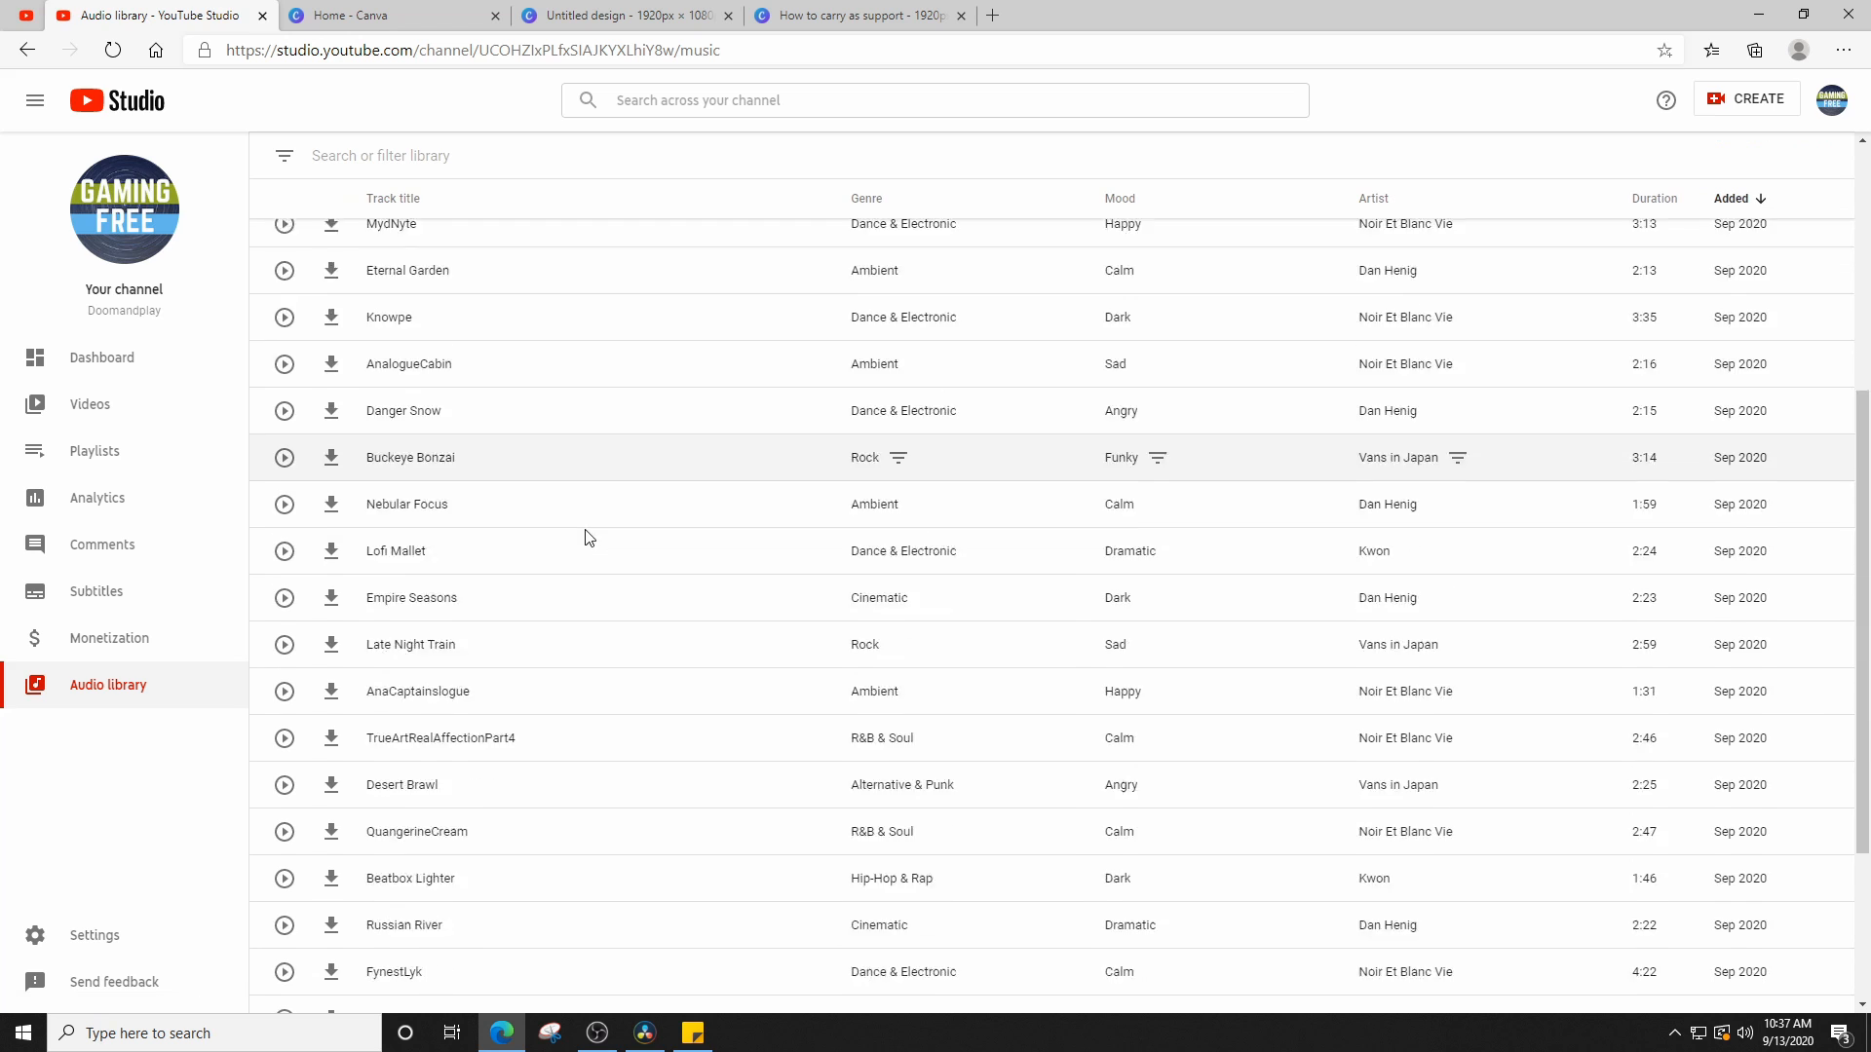
scroll(599, 546, up, 10)
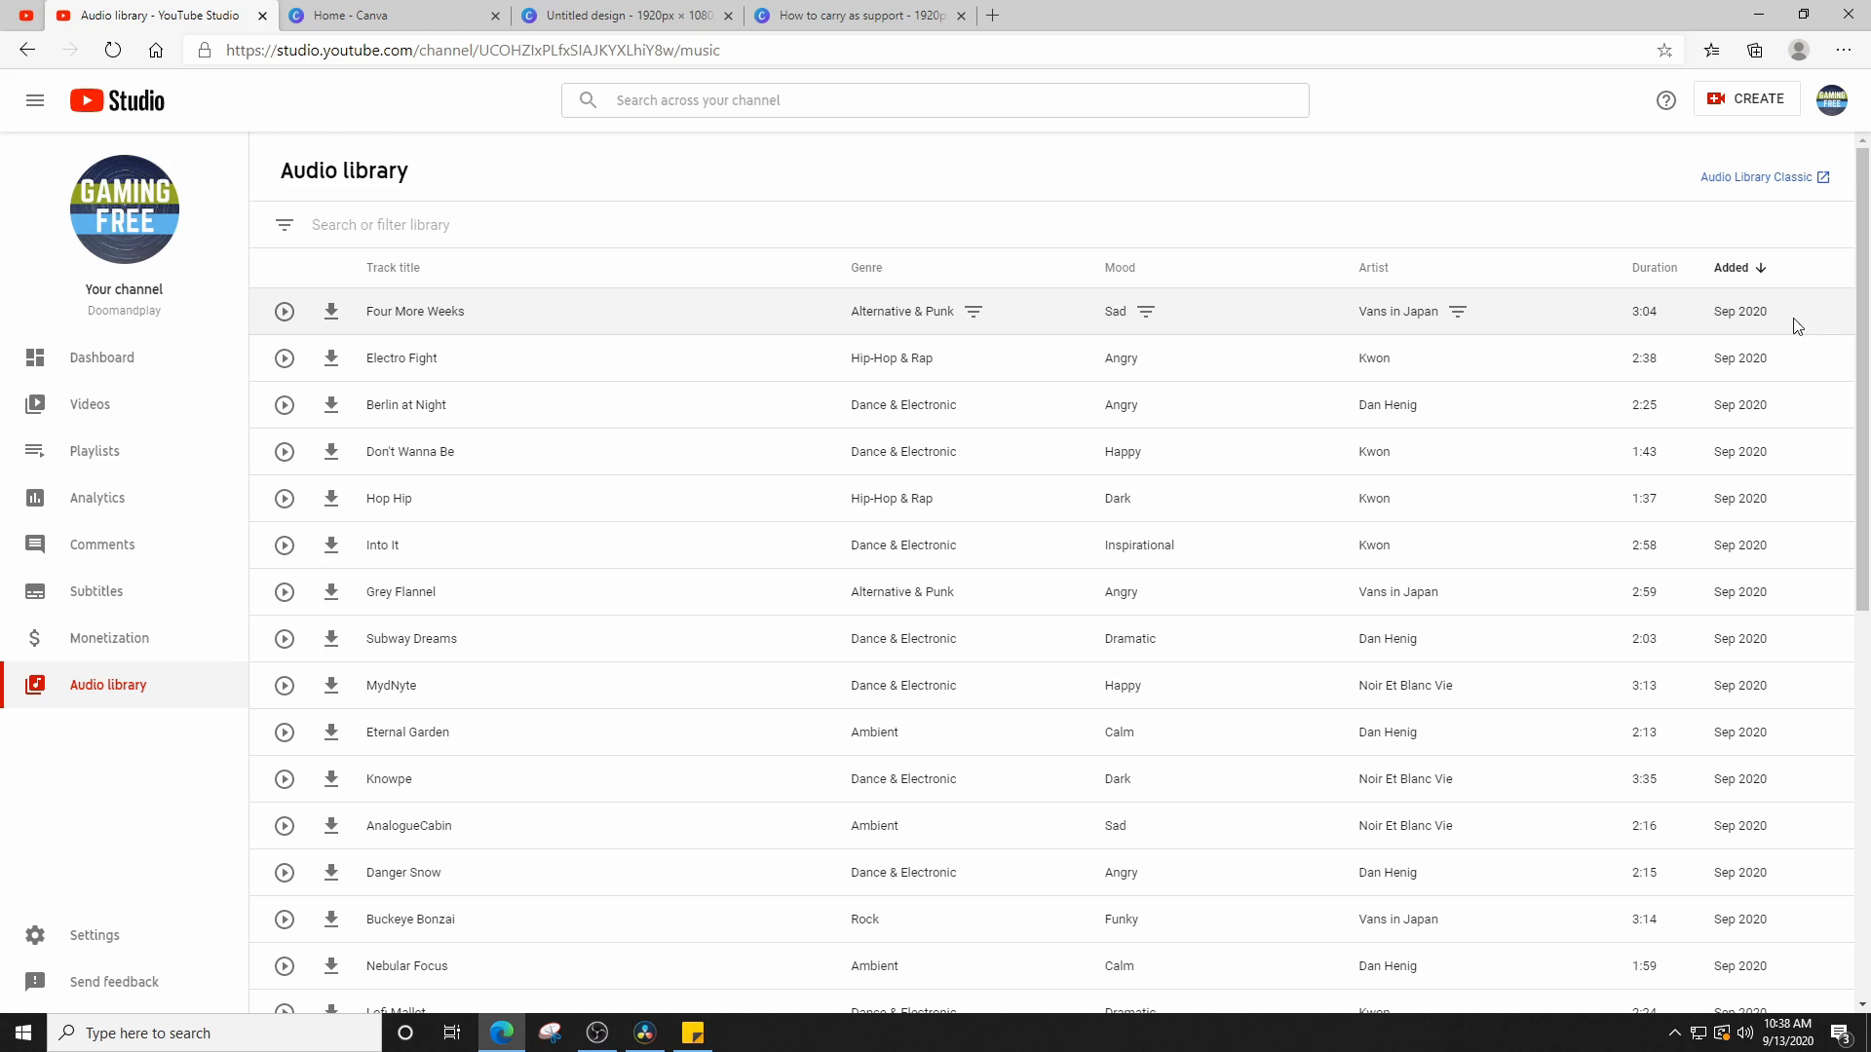
click(281, 312)
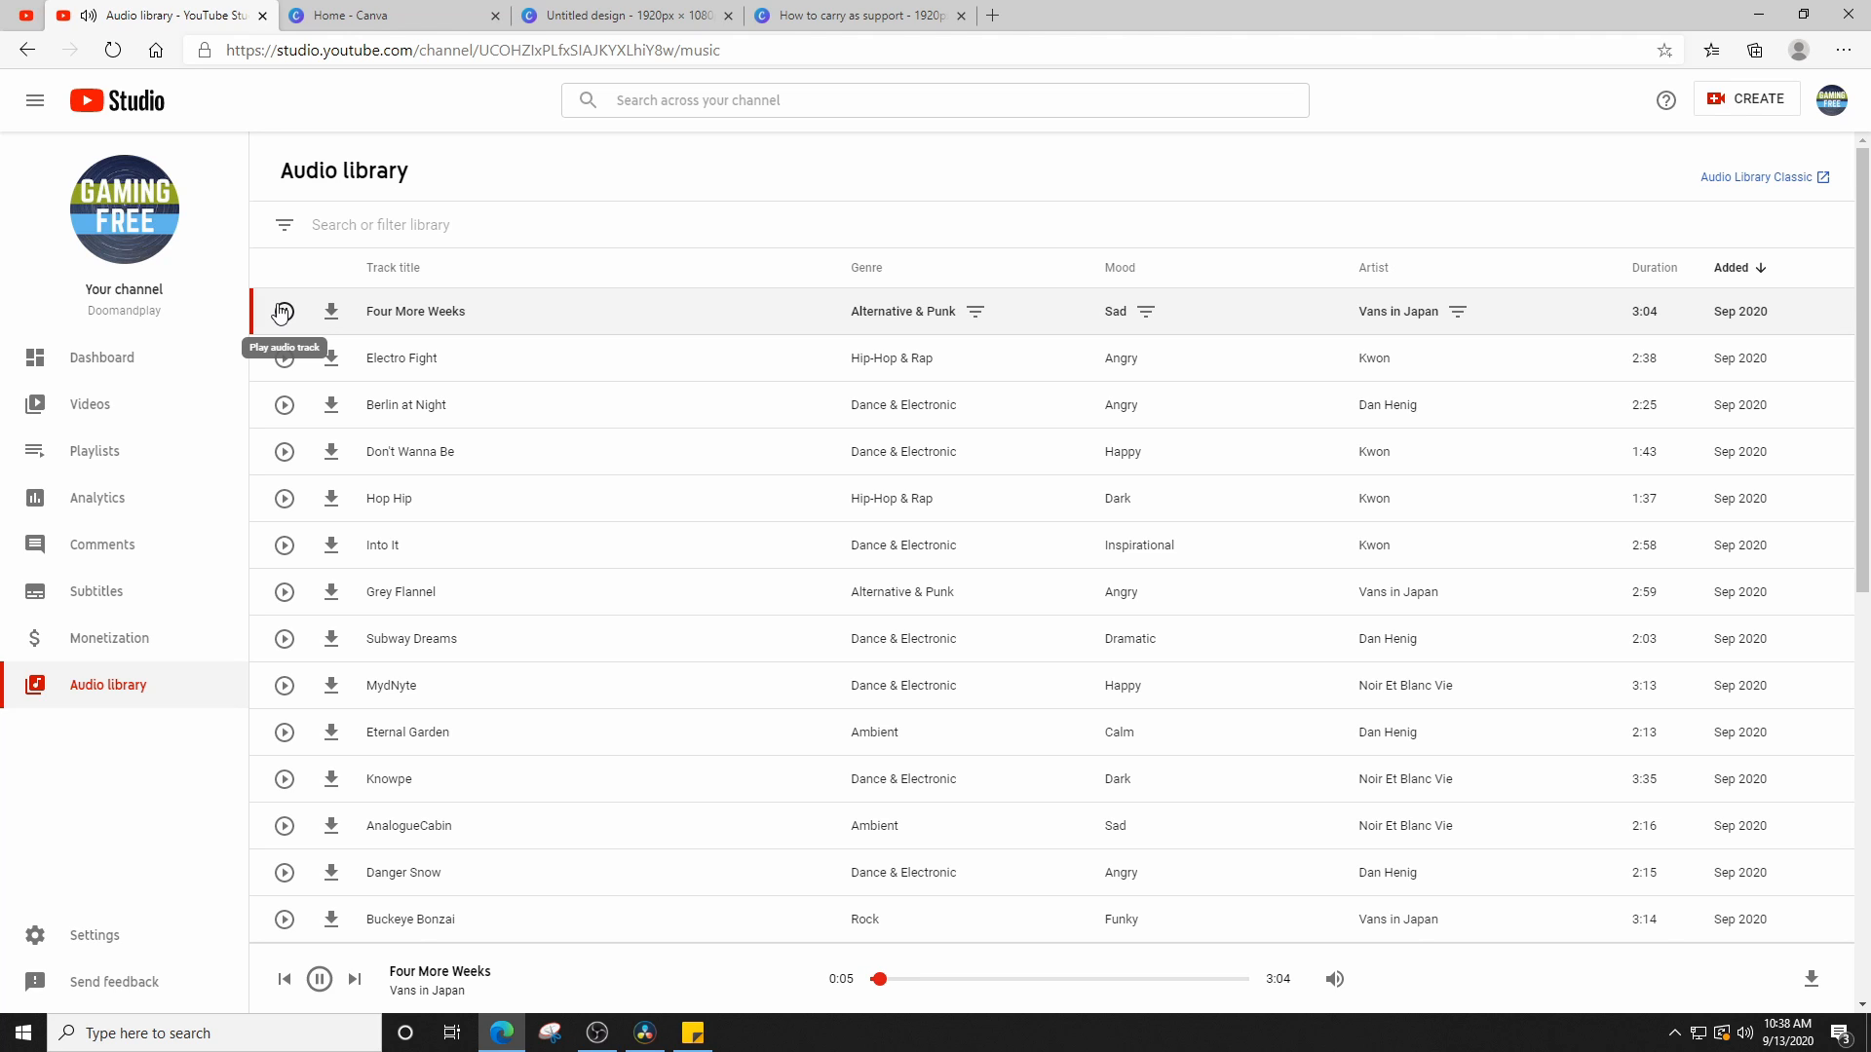
Pause "Four More Weeks" in the audio library and minimize the browser to show the sticky note checklist.
click(281, 312)
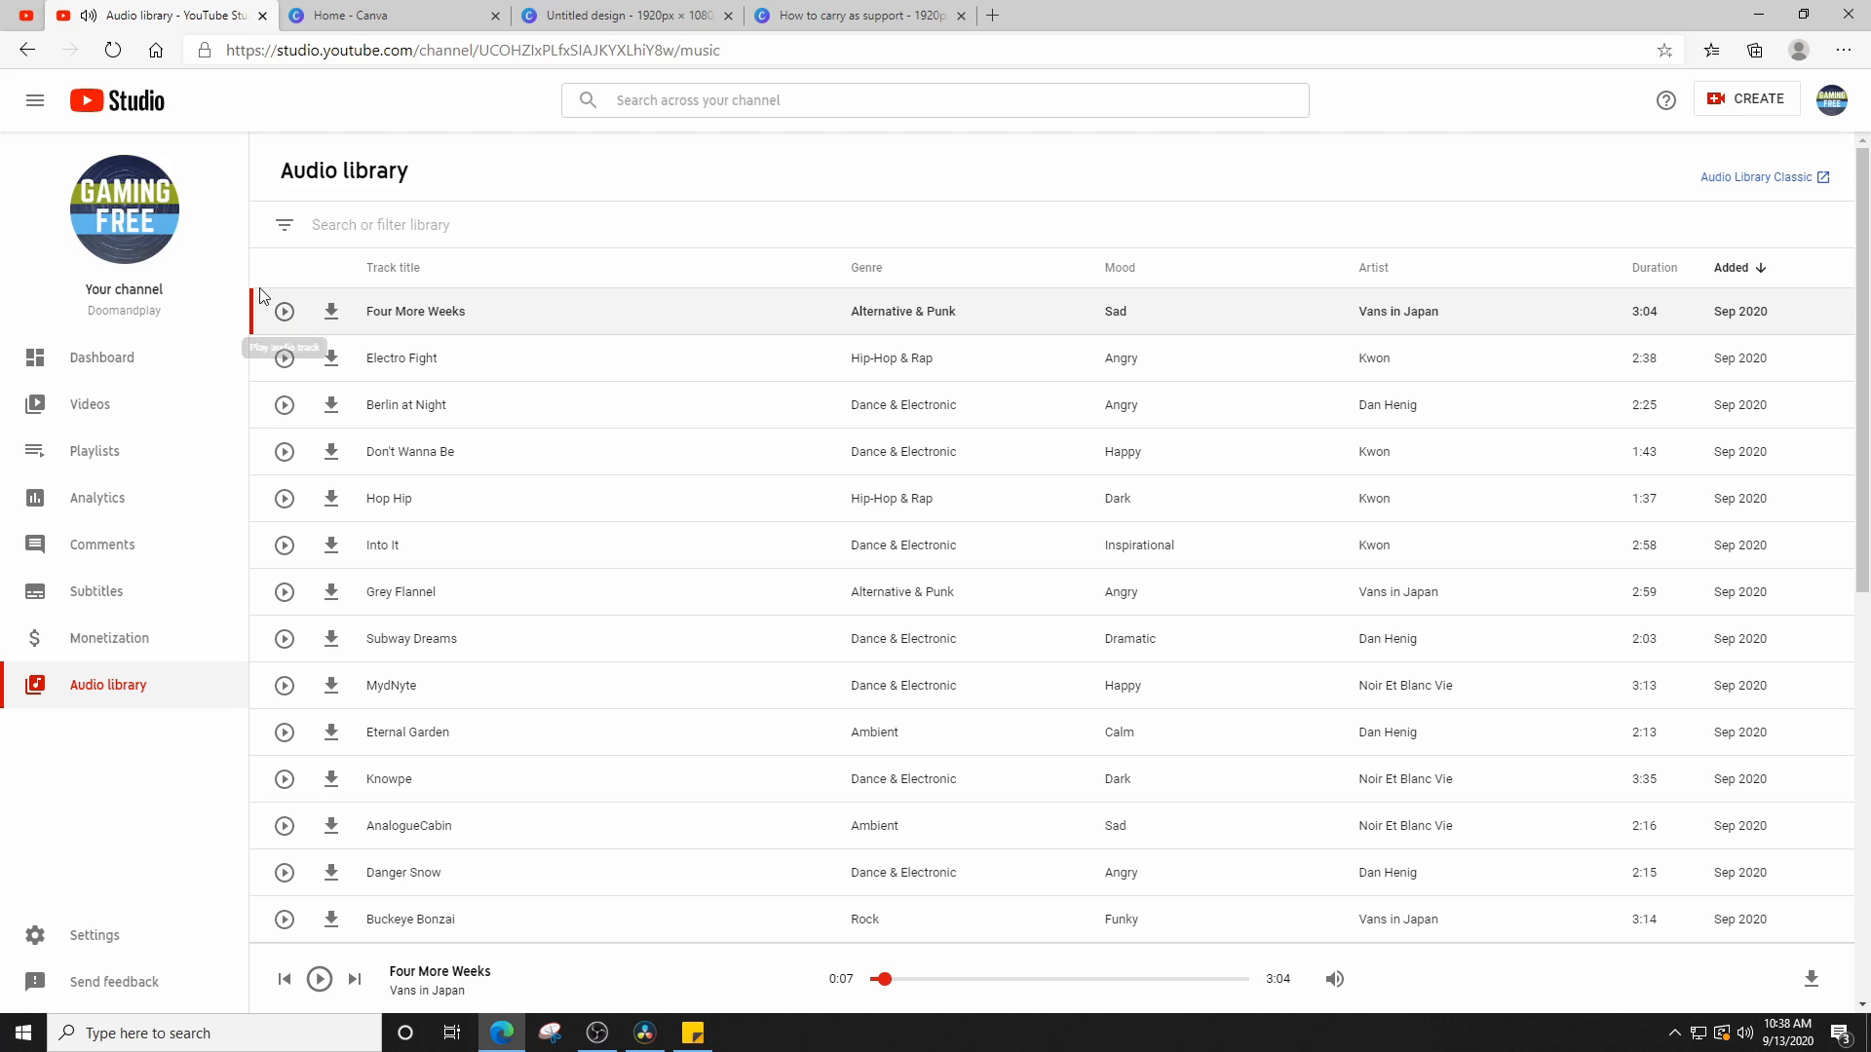
click(1762, 14)
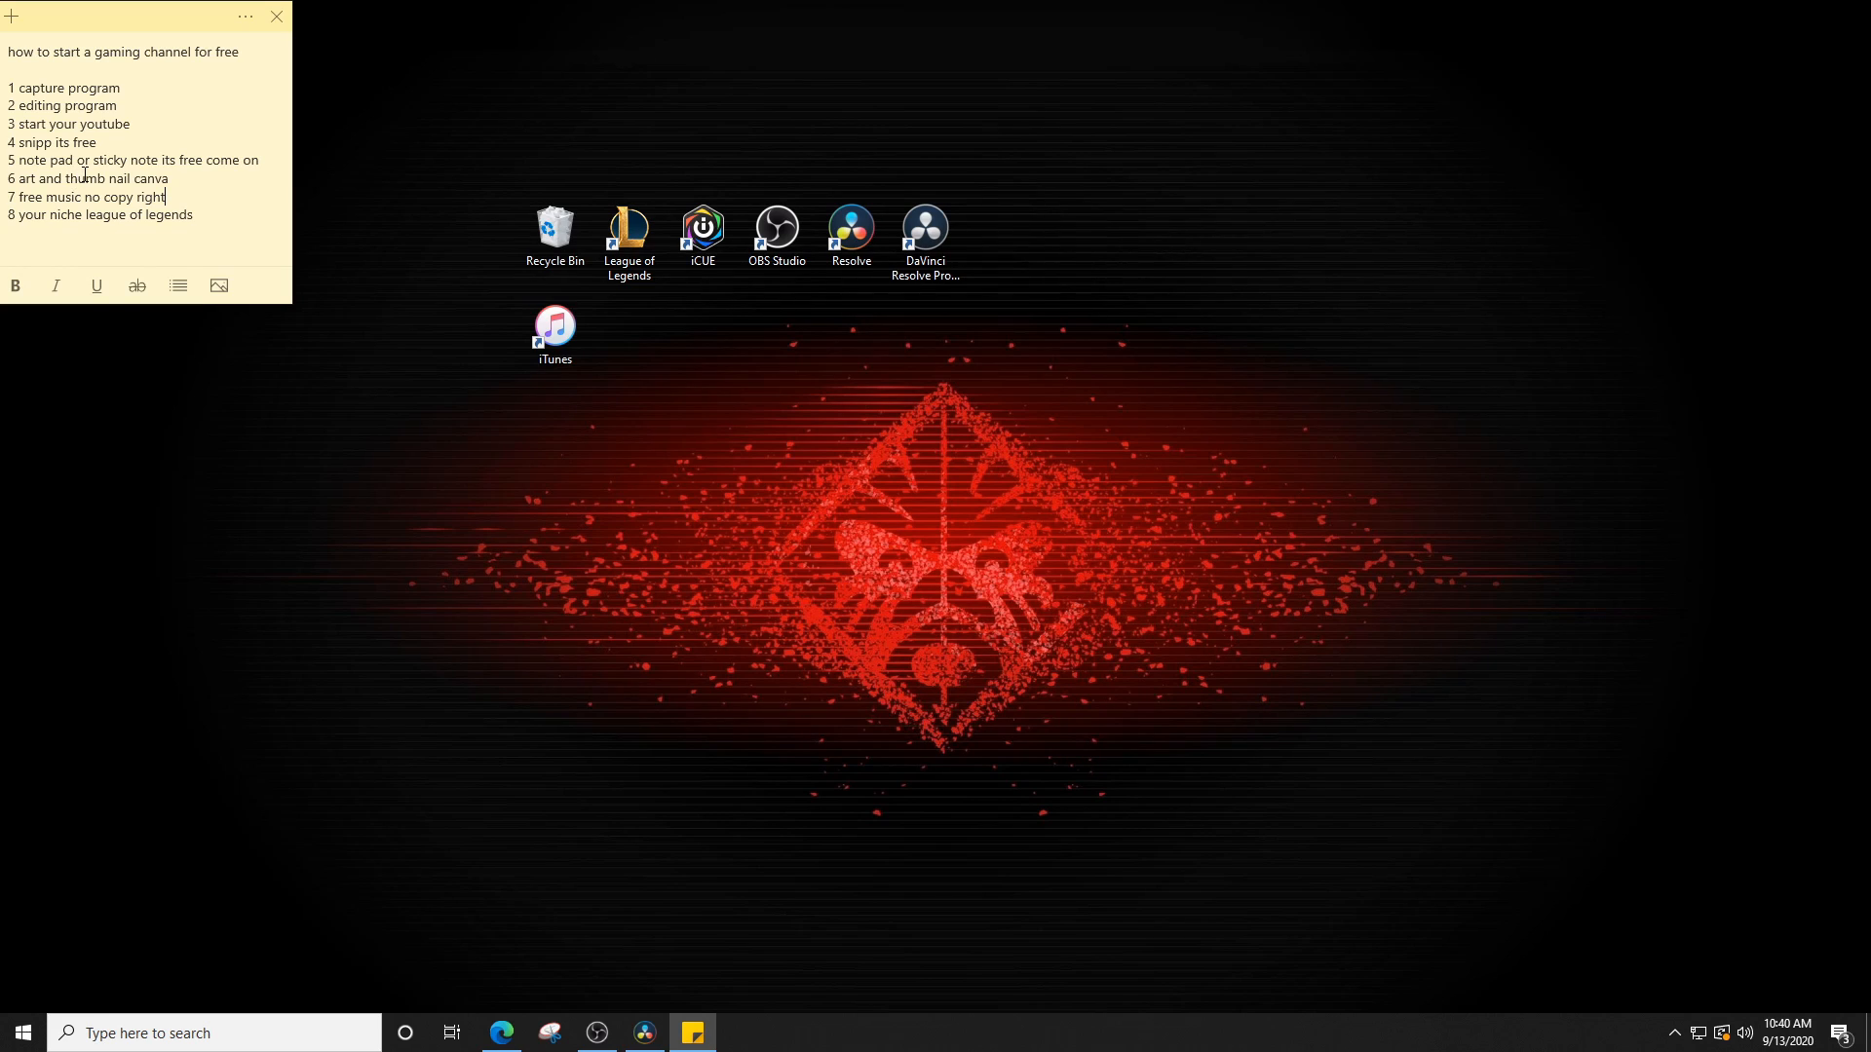
Switch back to Edge, view the Canva home page, and minimize the browser.
click(501, 1033)
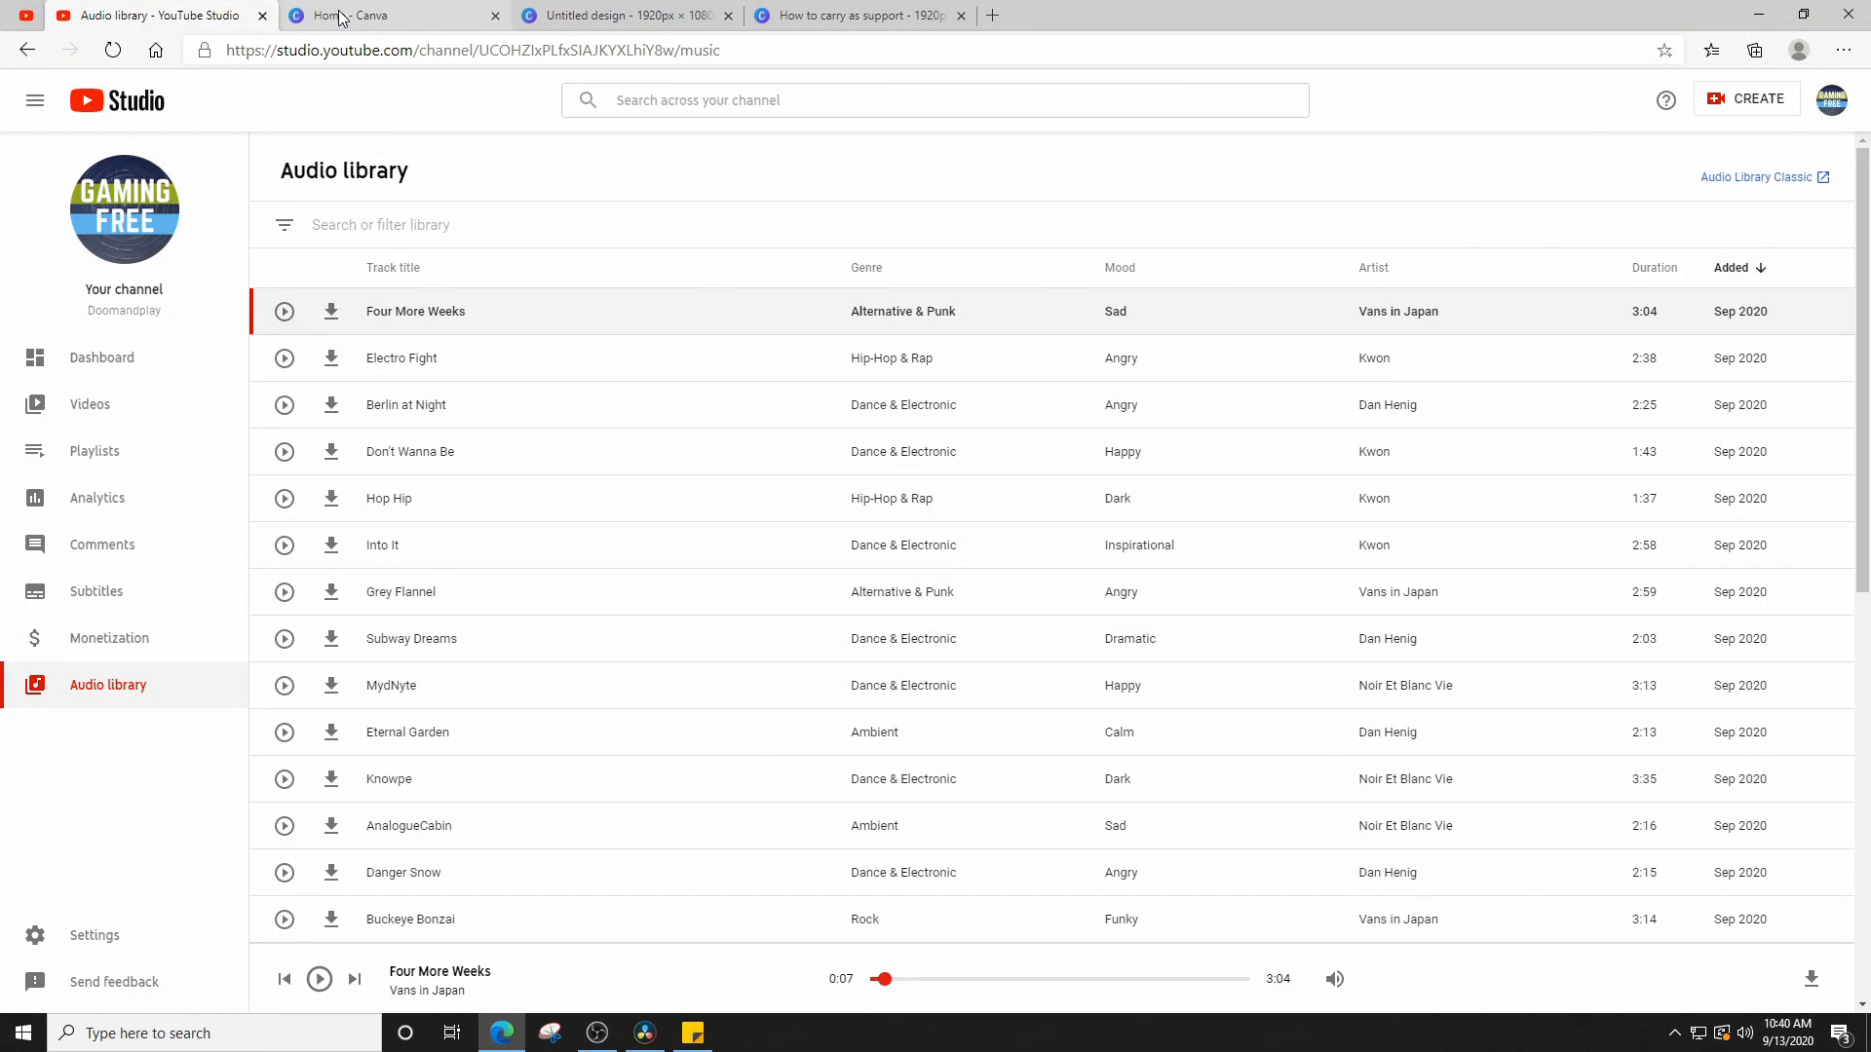
click(341, 15)
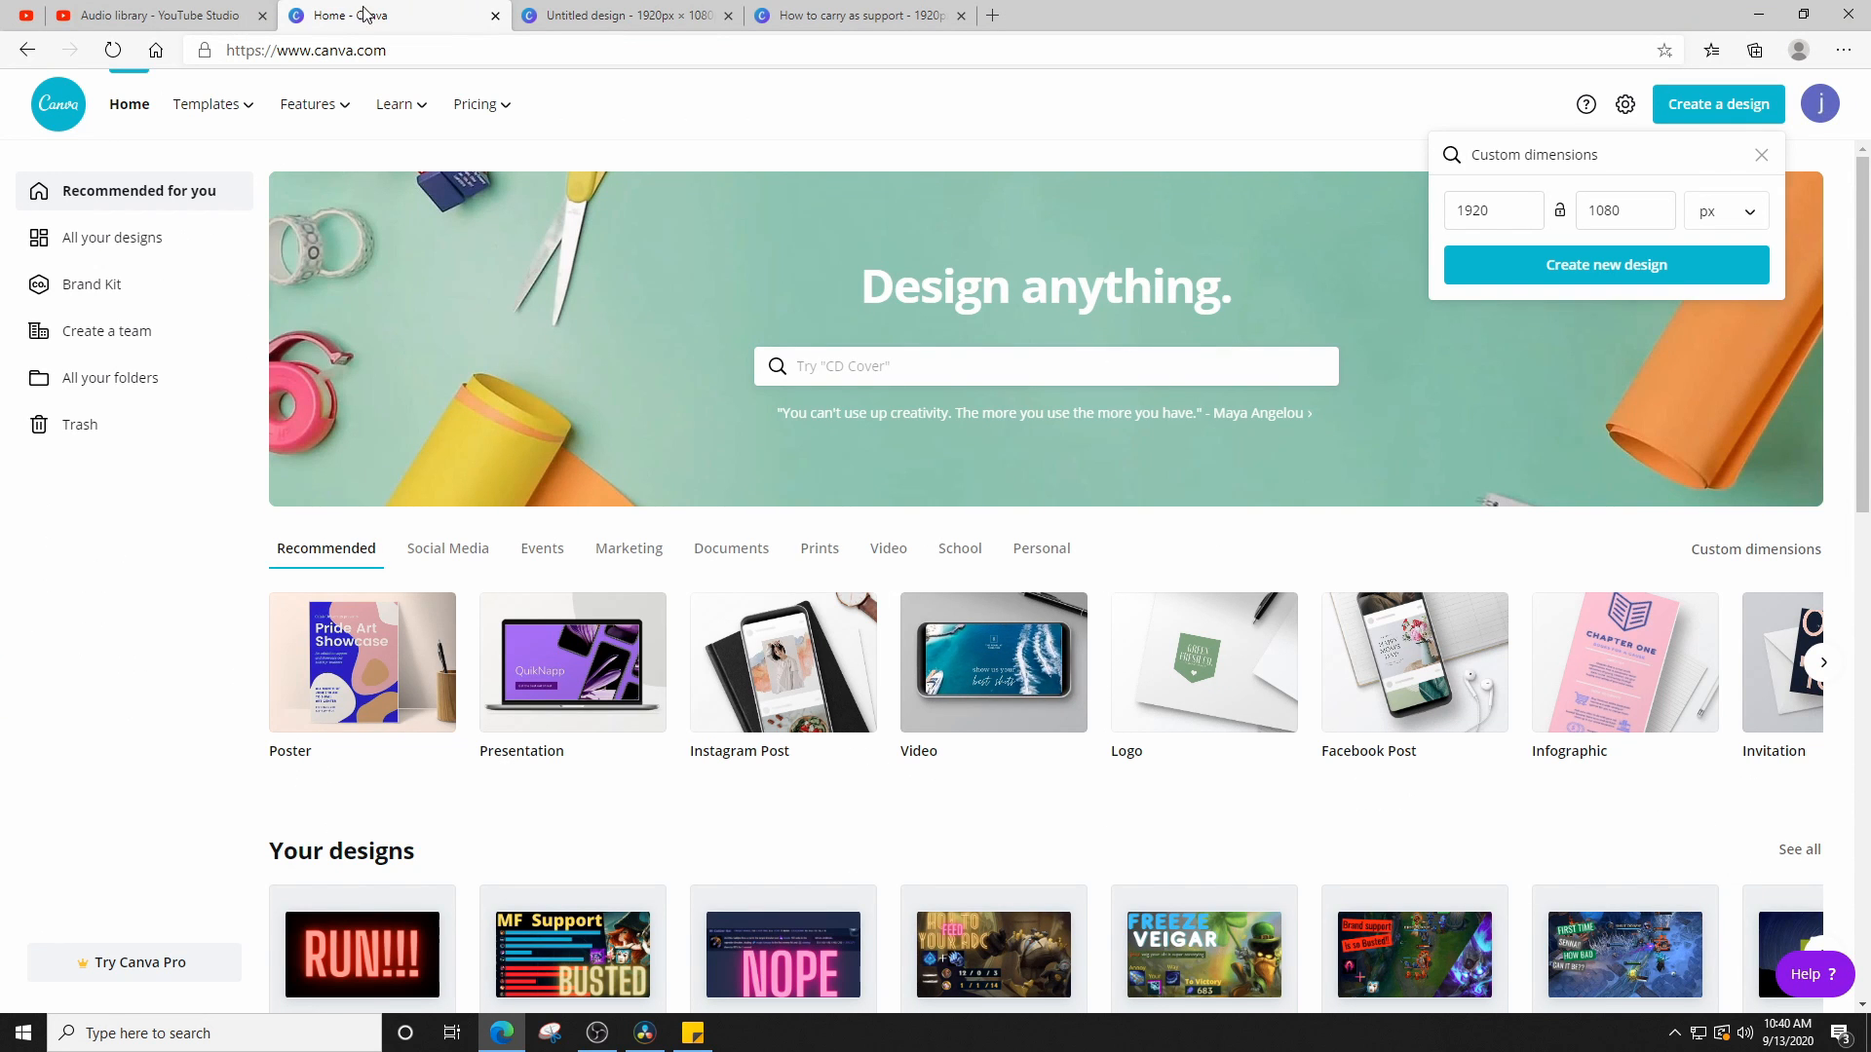
click(1757, 14)
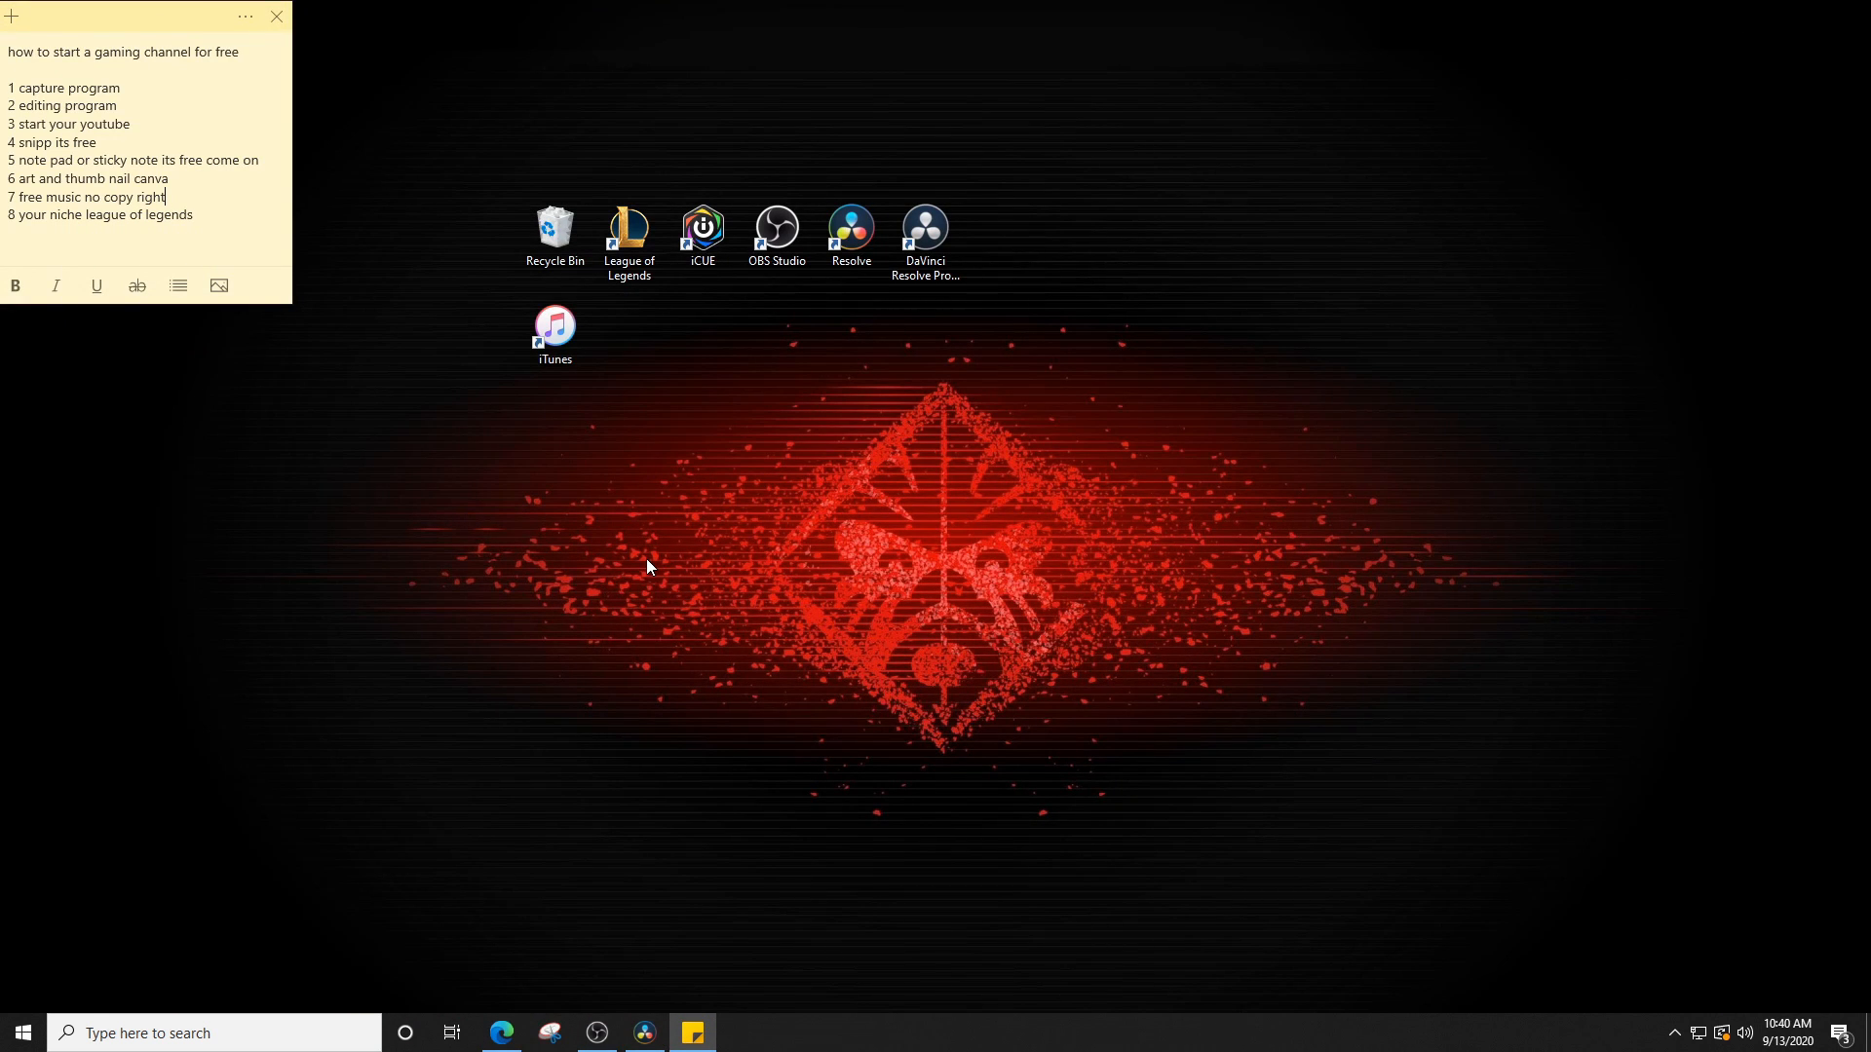
Restore Edge, view the YouTube Studio audio library again, and return to the desktop checklist.
click(502, 1033)
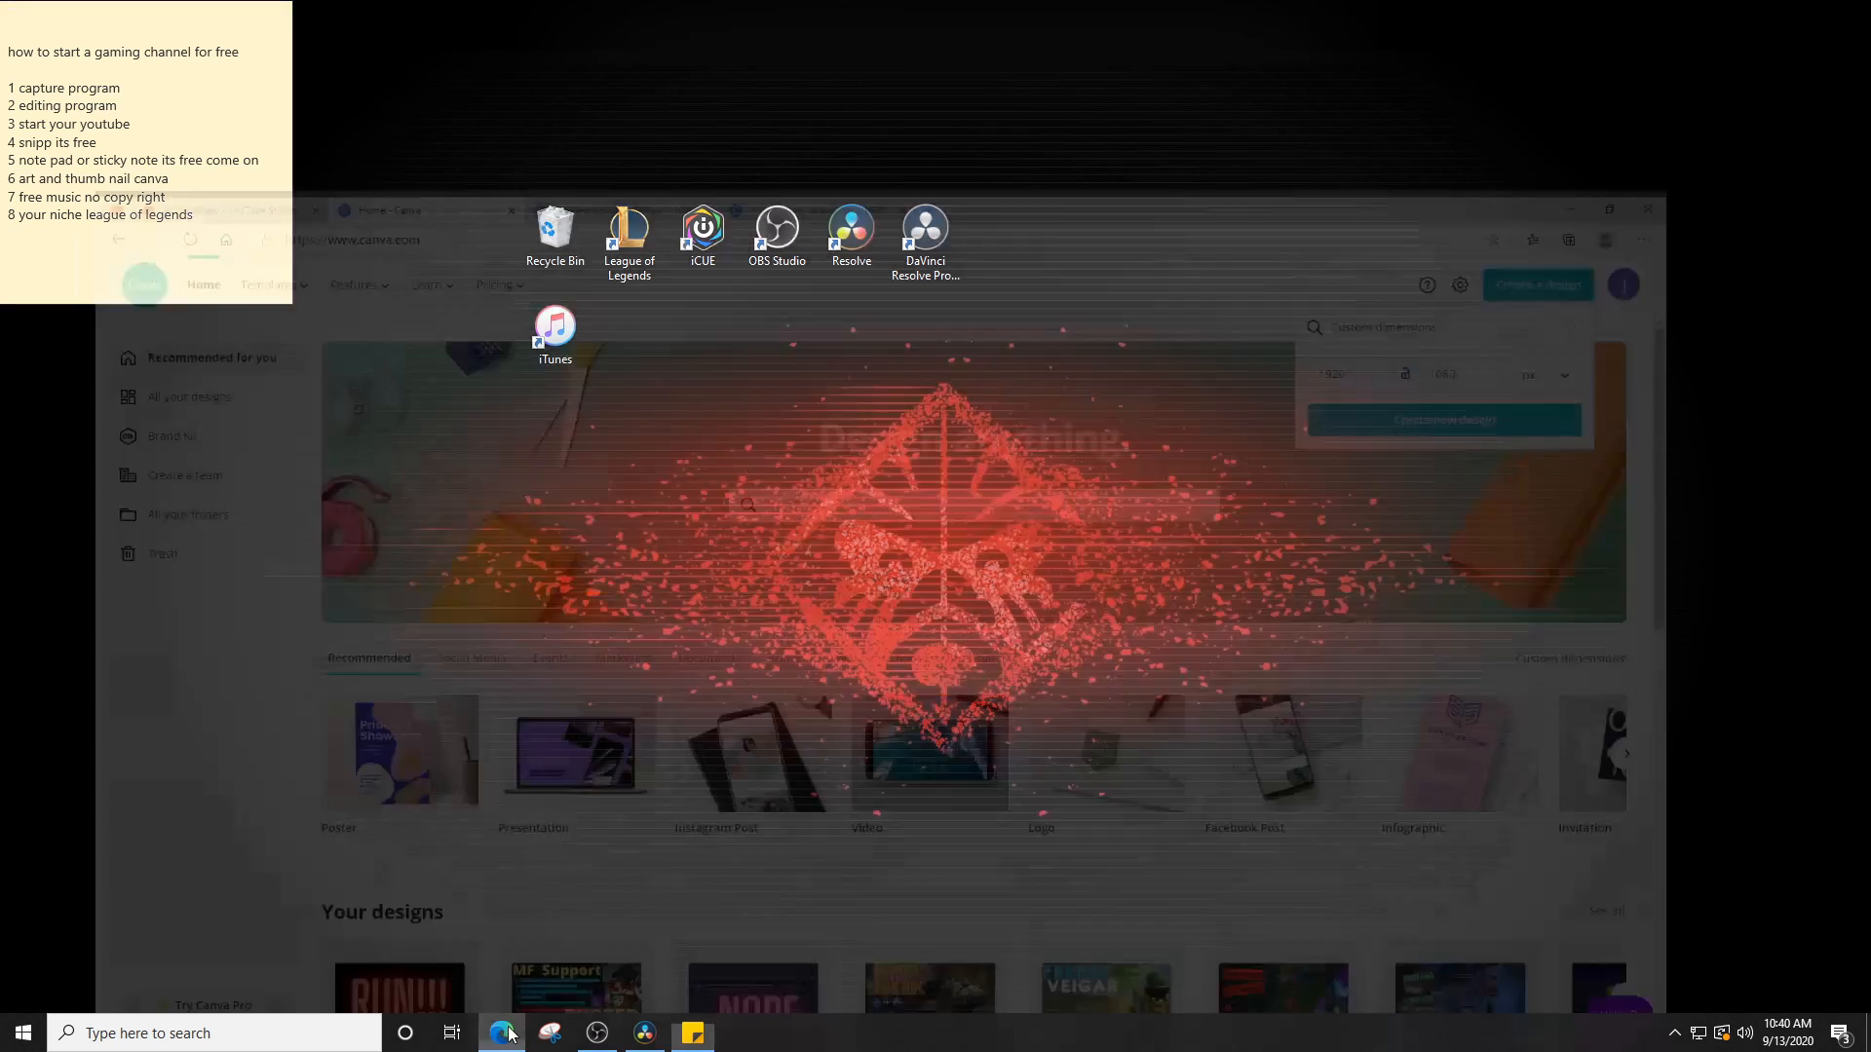
click(158, 16)
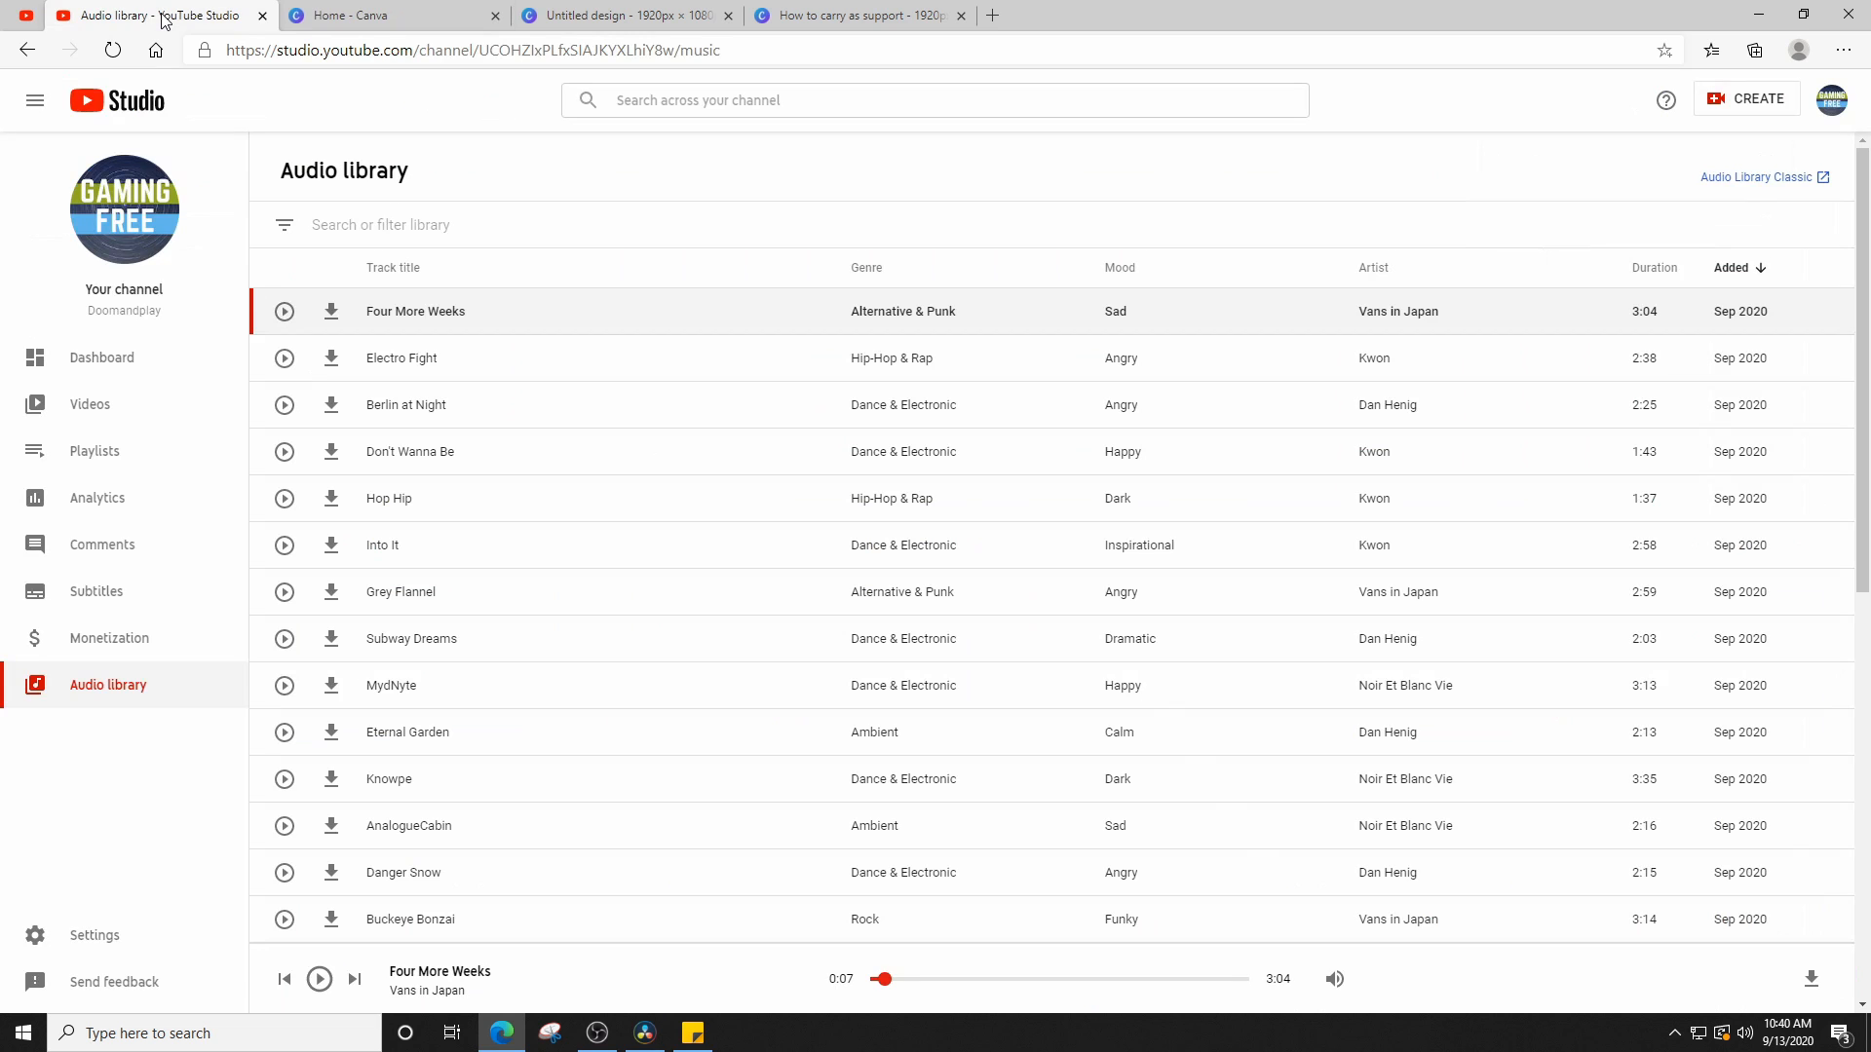
click(1769, 16)
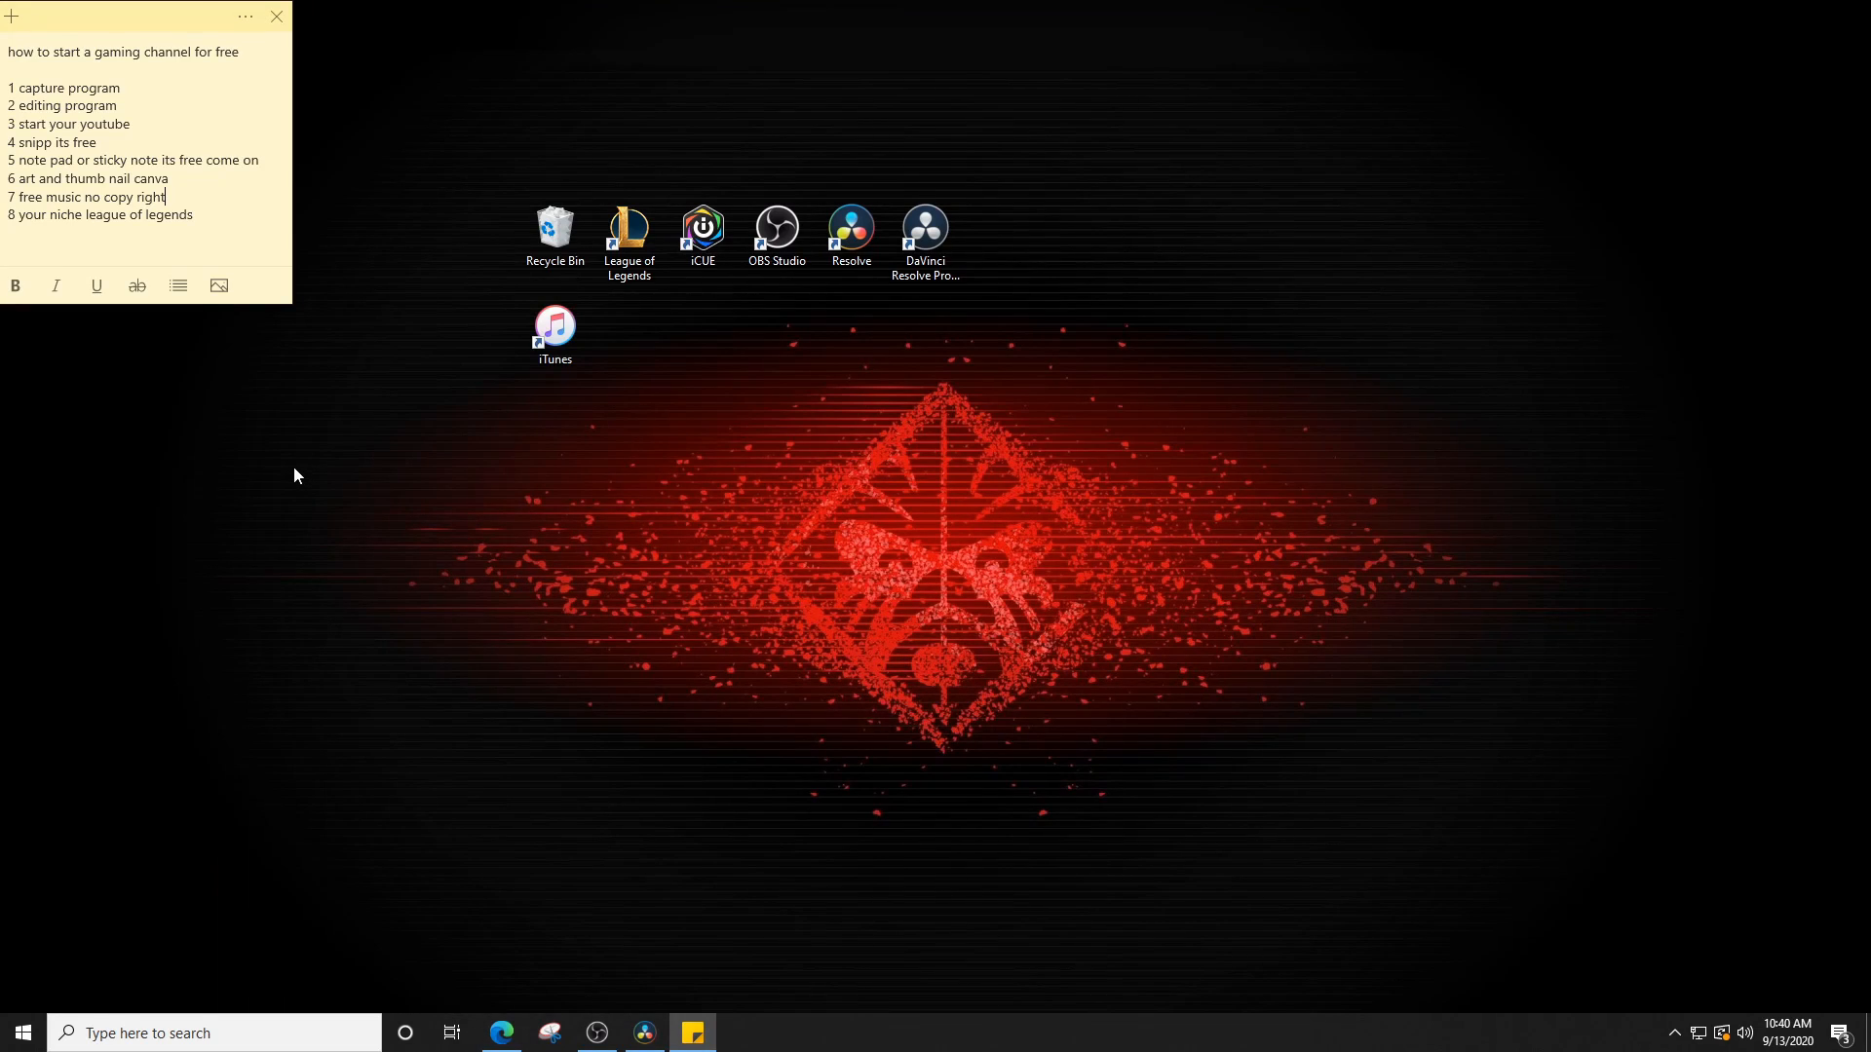